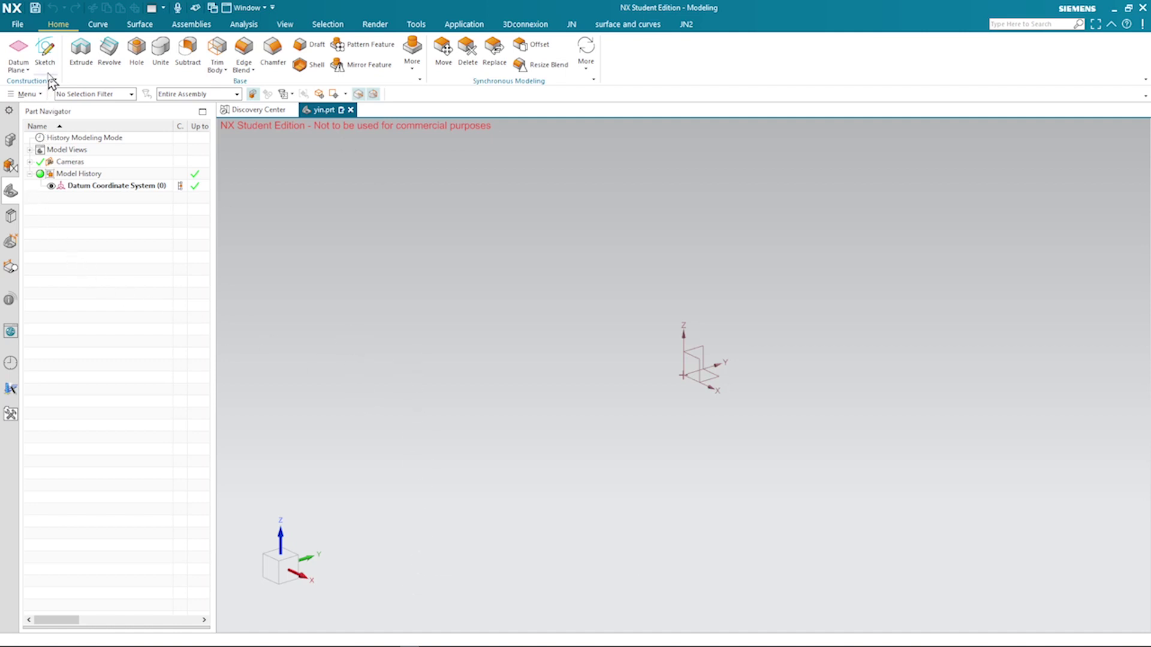
Create sketch SKETCH_000 on the Top datum plane of the yin part
left_click(45, 54)
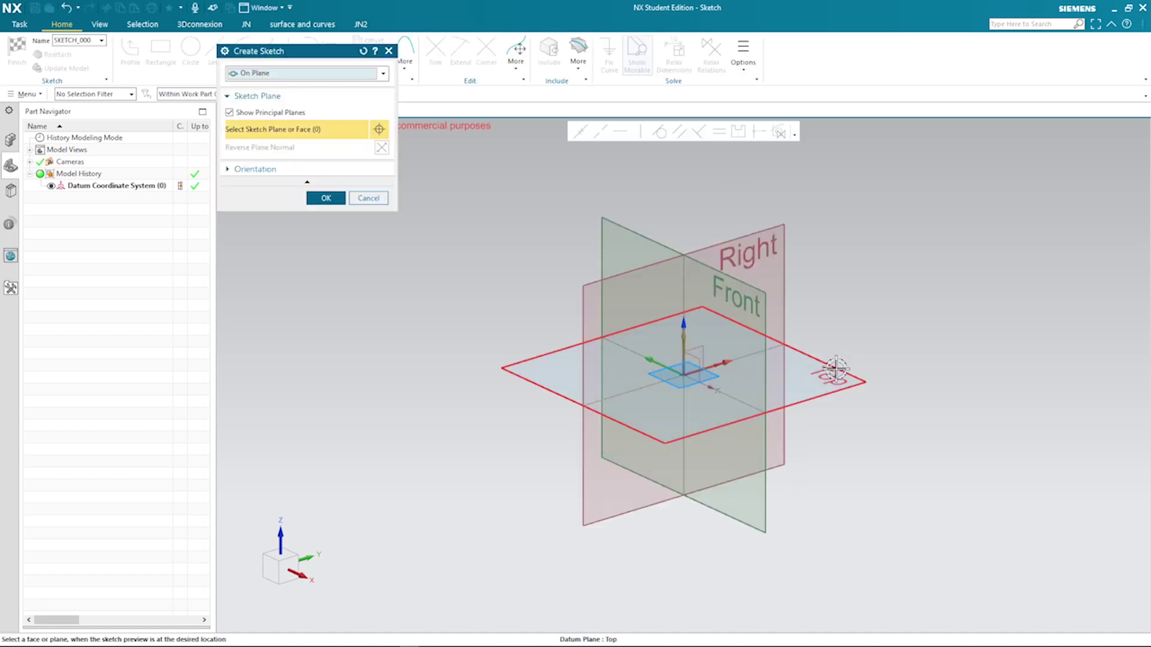
left_click(834, 370)
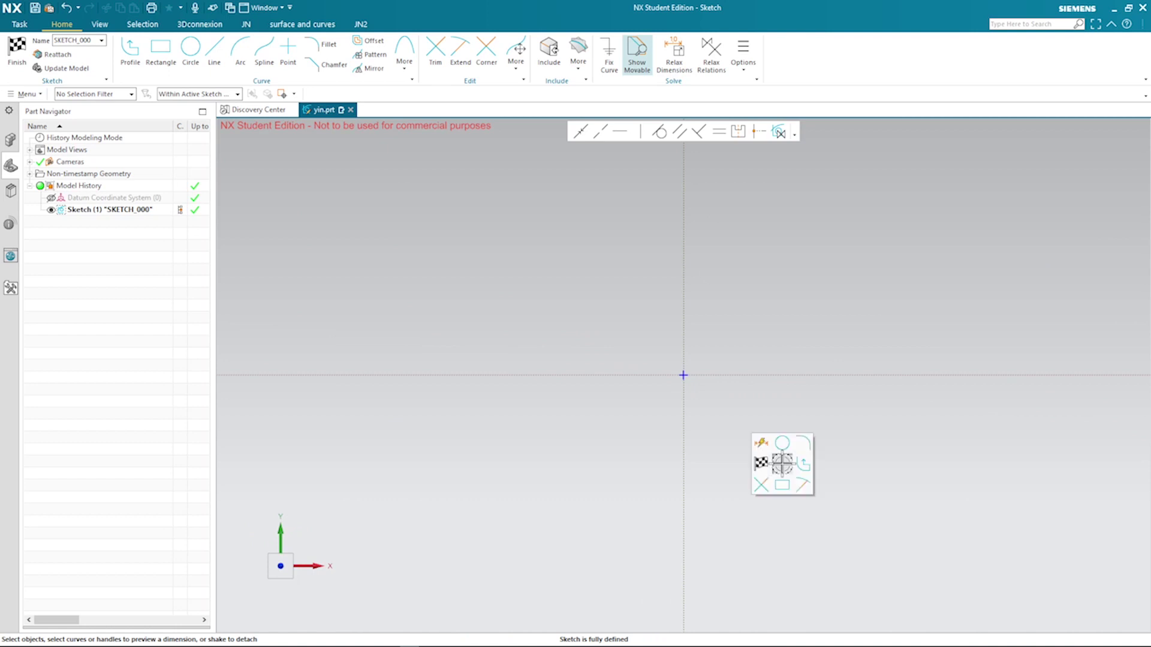
right_click_drag(783, 462, 777, 437)
Draw a circle centred on the sketch origin and dimension its diameter to 88
left_click(778, 437)
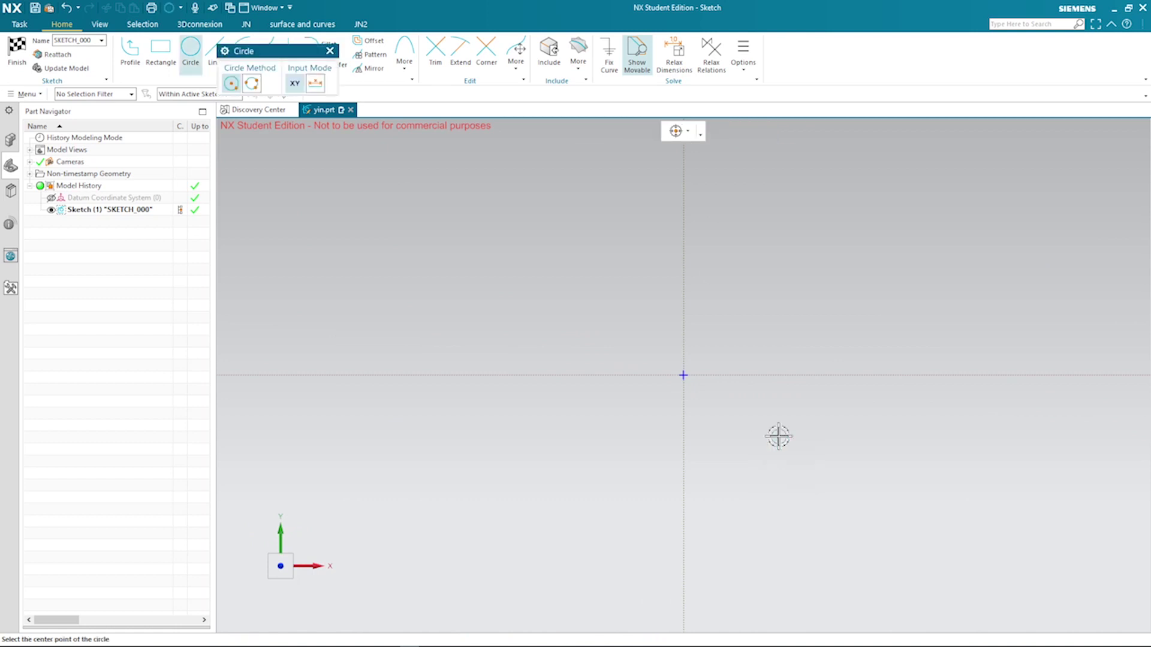
left_click(685, 374)
left_click(804, 262)
key("Escape")
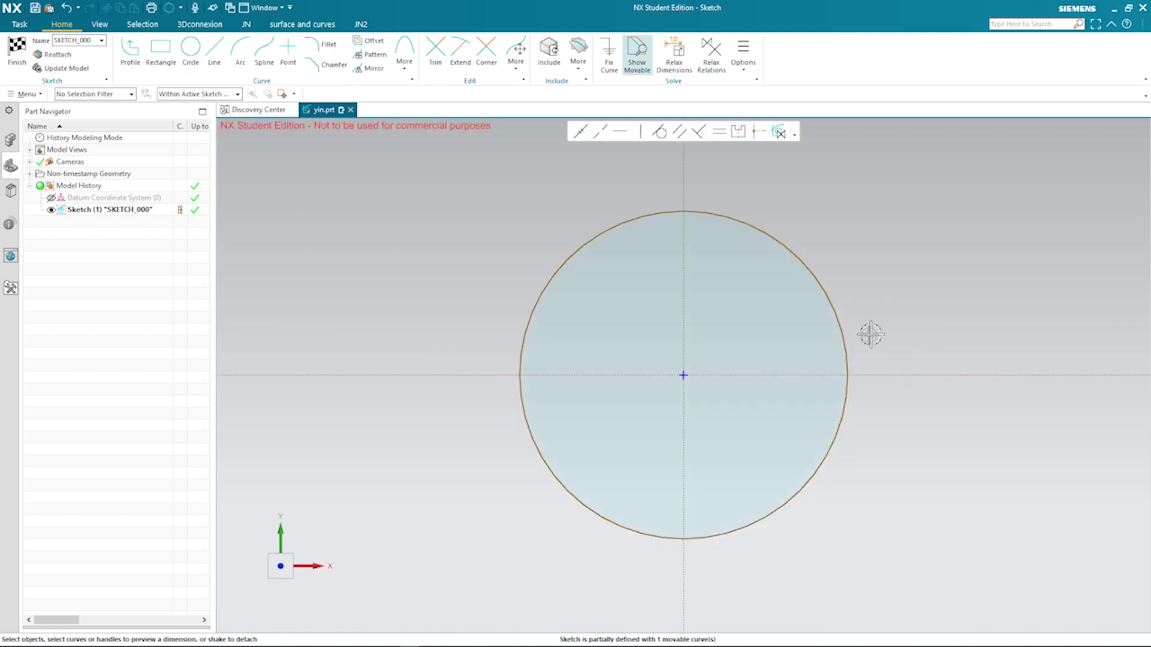
left_click(842, 338)
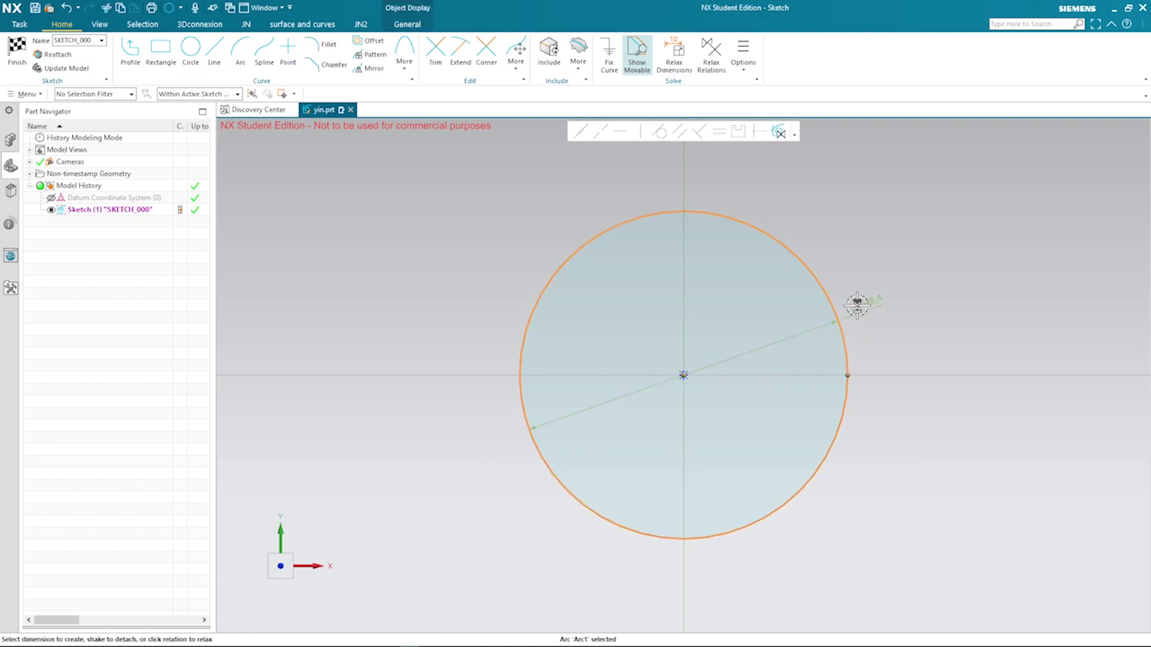
left_click(854, 304)
type("88")
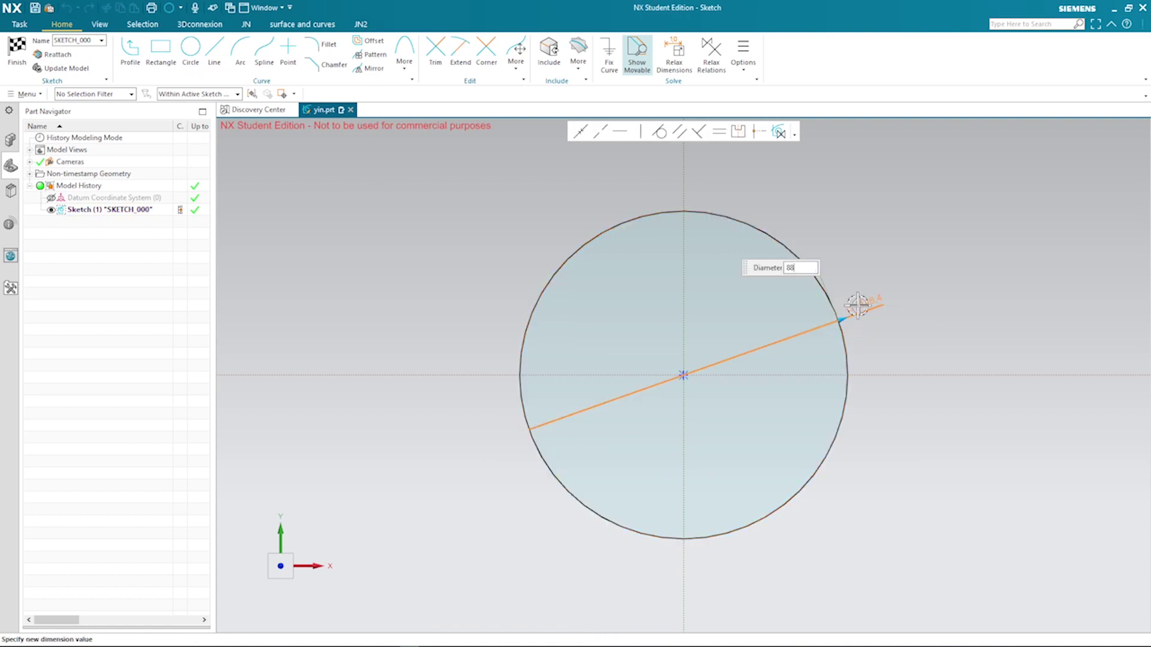
key("Return")
key("Return")
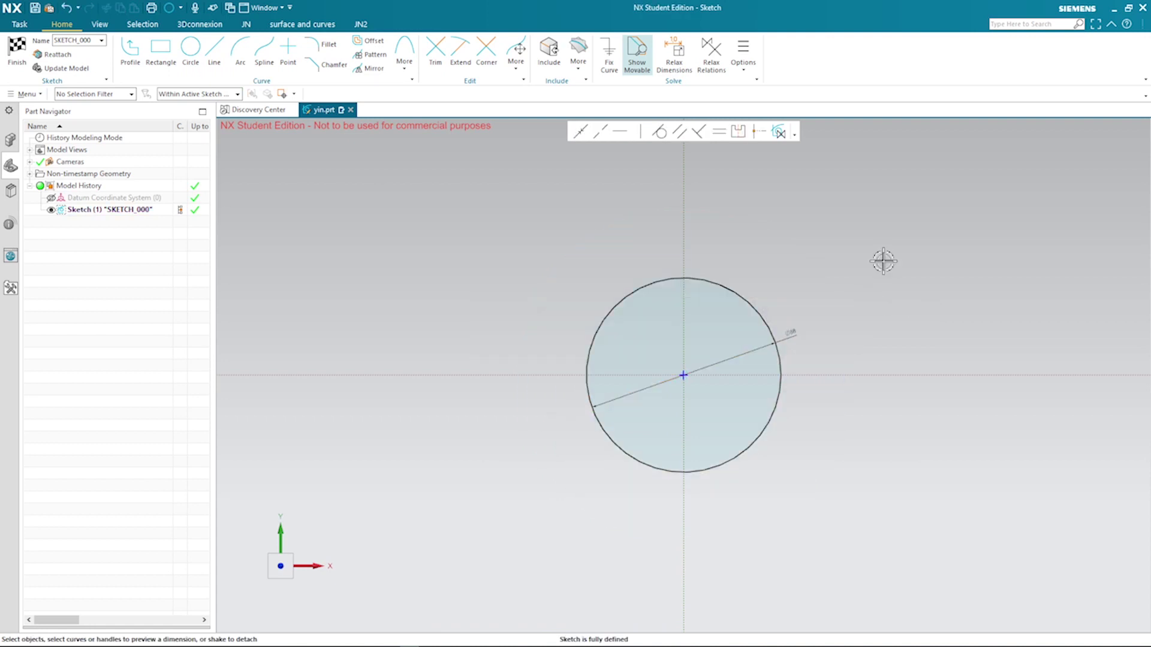
key("ctrl+f")
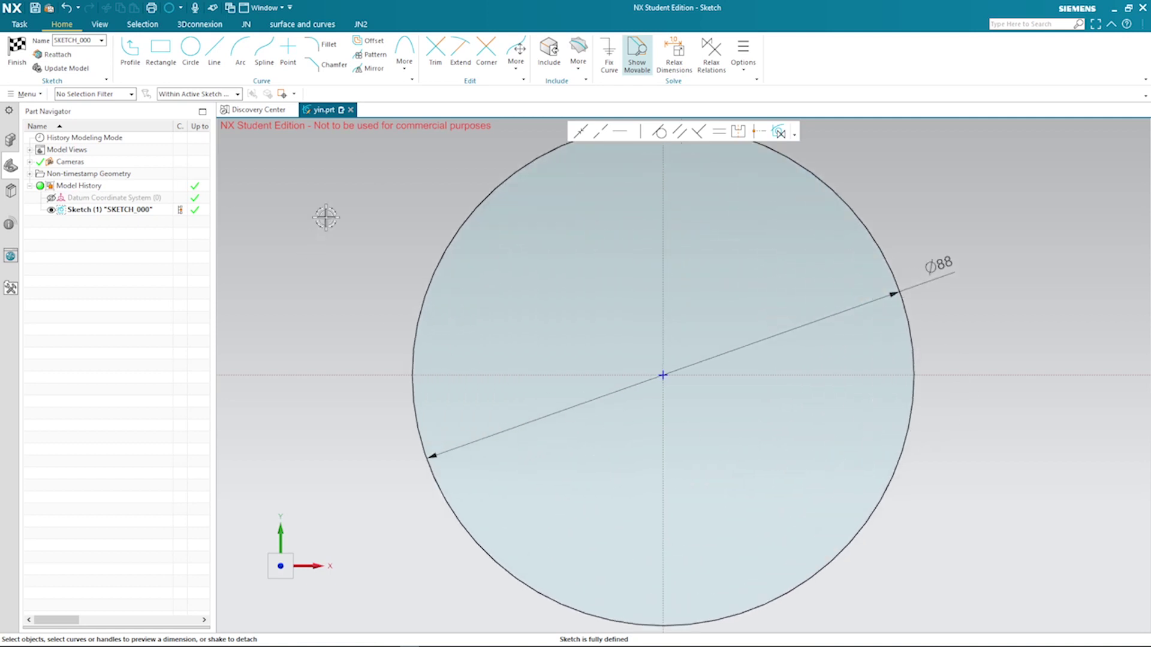
Draw an arc from the circle's top point to its centre, bulging to the right
key("a")
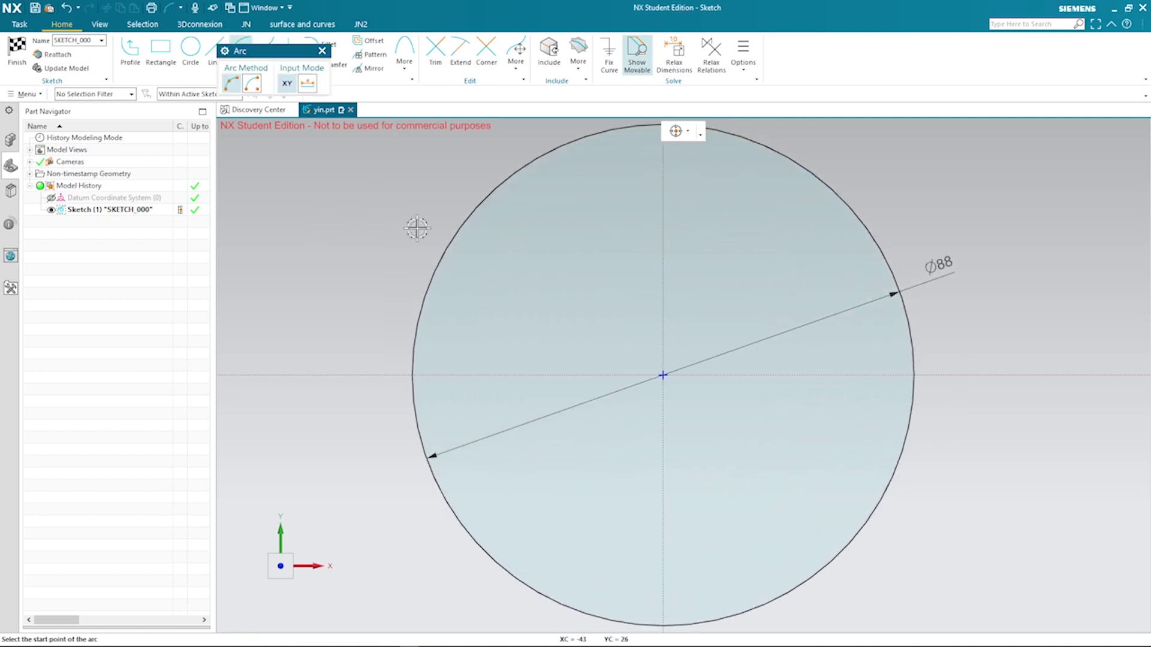
scroll(471, 259, "up", 1)
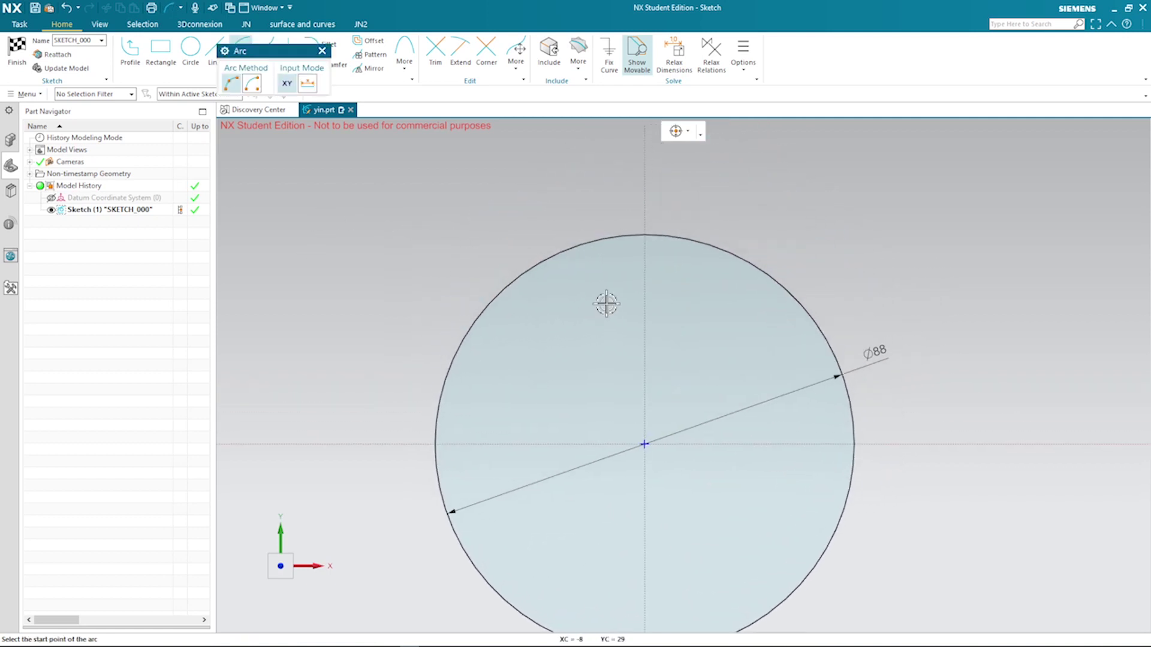
left_click(648, 236)
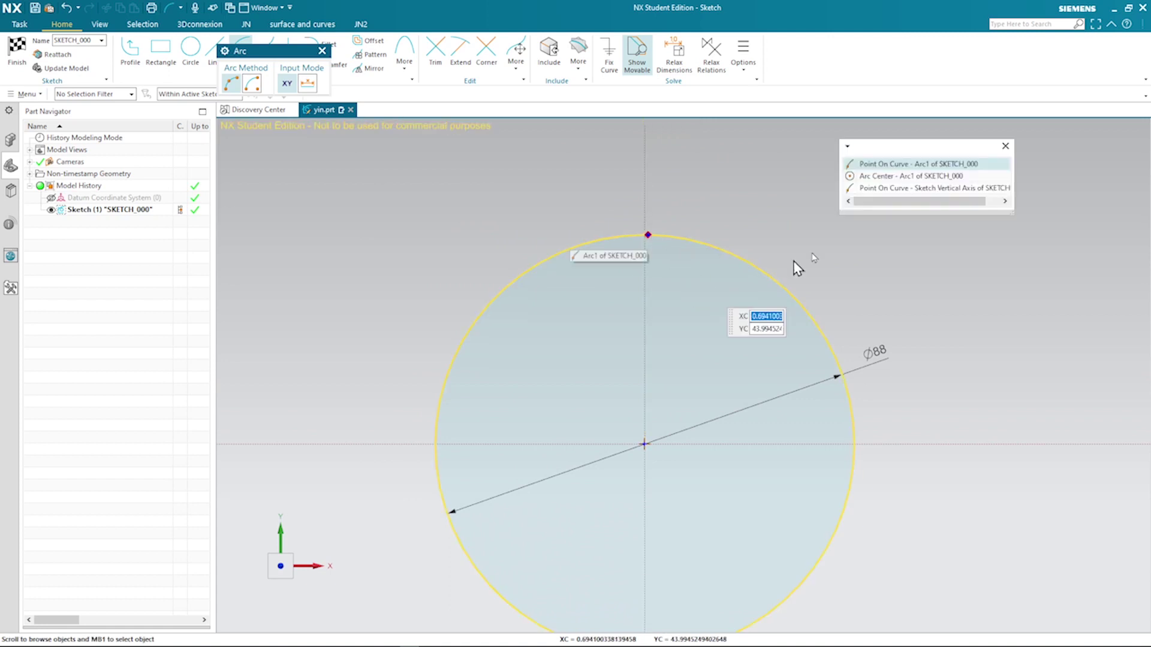
left_click(881, 172)
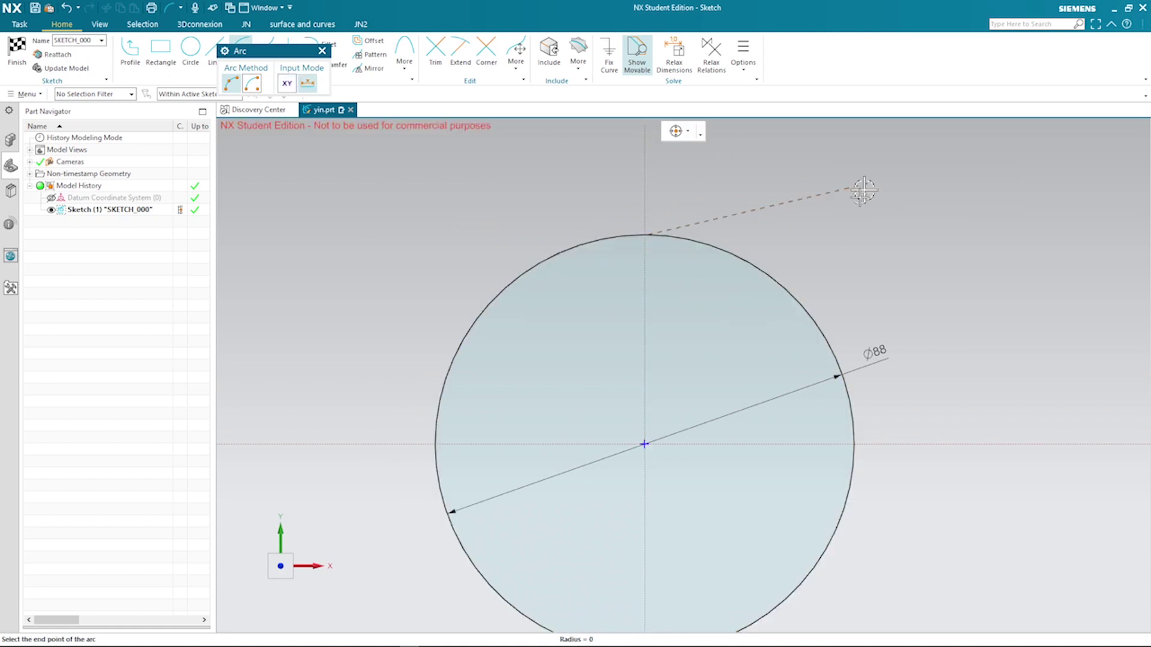
left_click(644, 446)
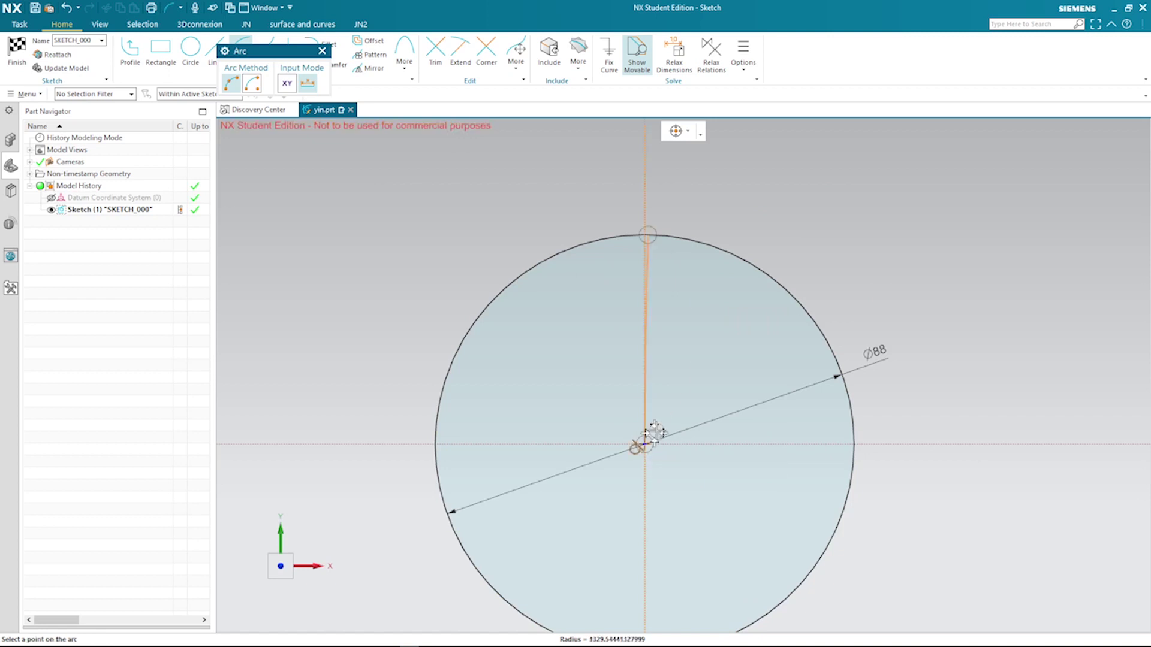
left_click(734, 366)
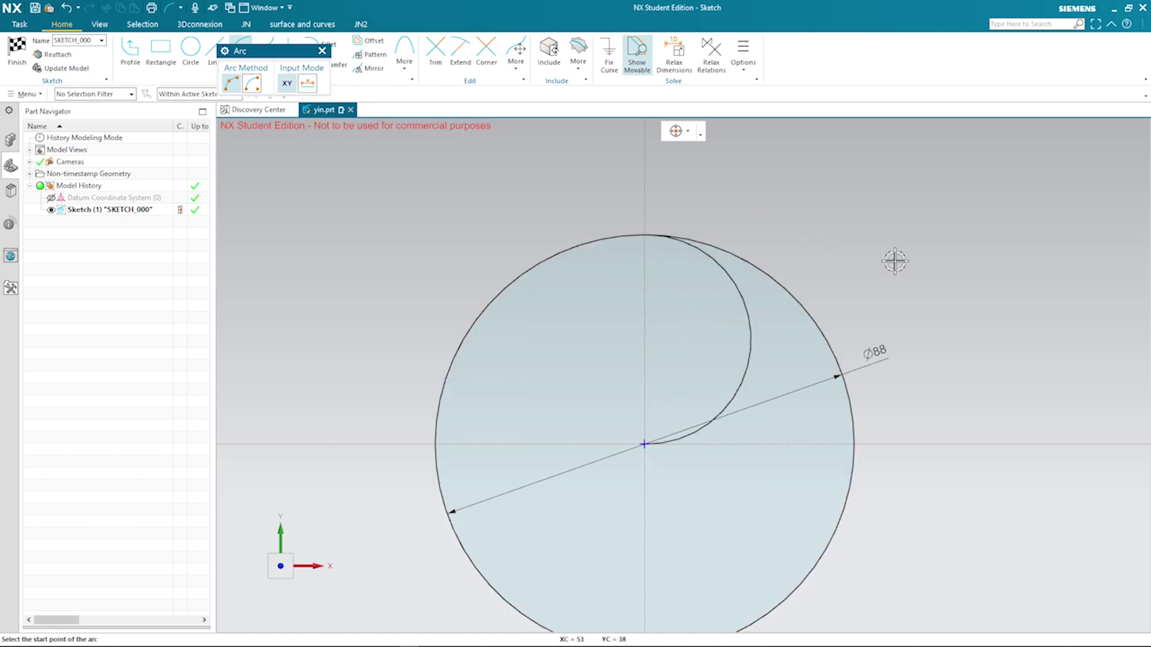
key("Escape")
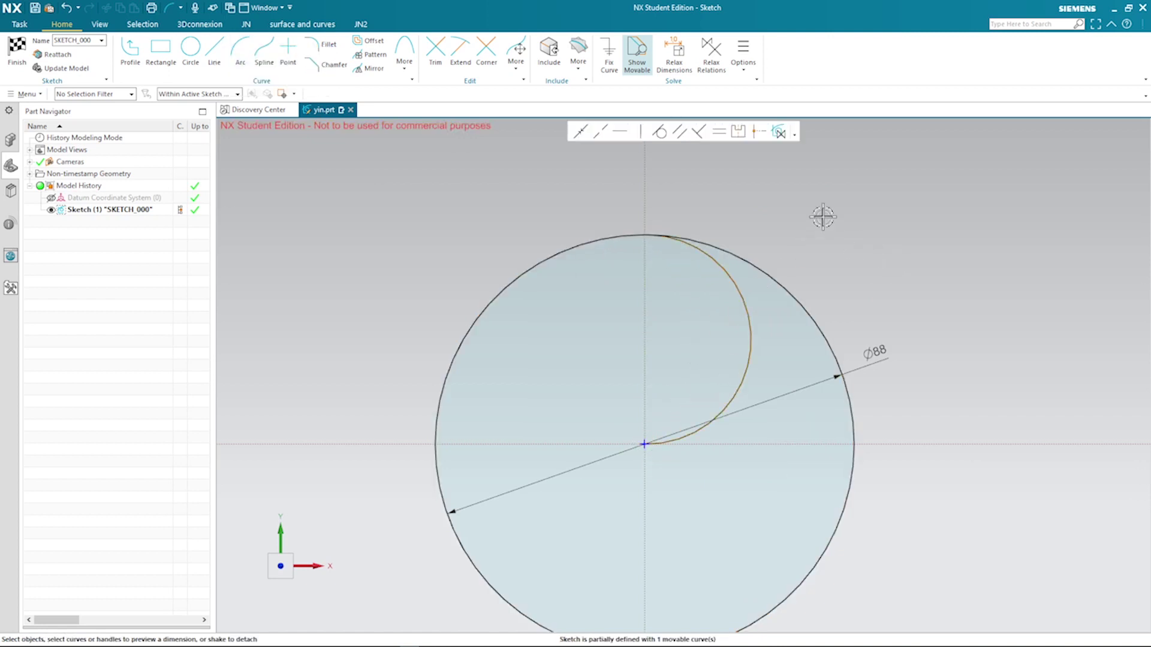
Constrain the arc's top endpoint coincident with the vertical axis, fully defining the sketch
mouse_move(666, 237)
left_mouse_down()
mouse_move(715, 254)
mouse_move(724, 245)
left_mouse_up()
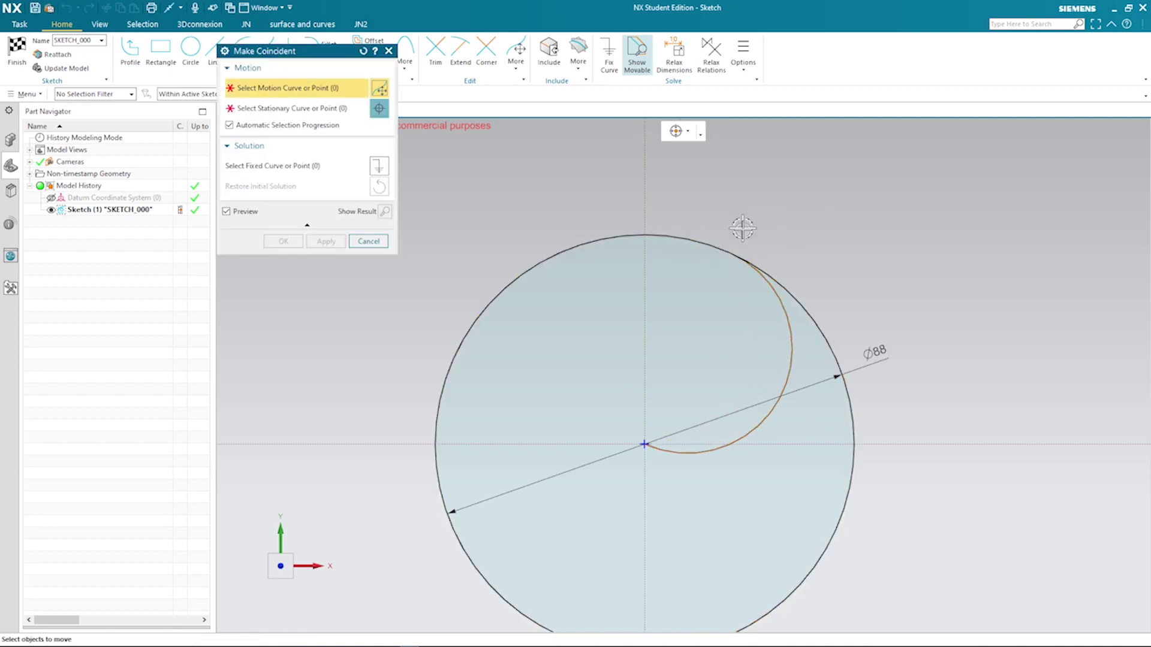
left_click(733, 251)
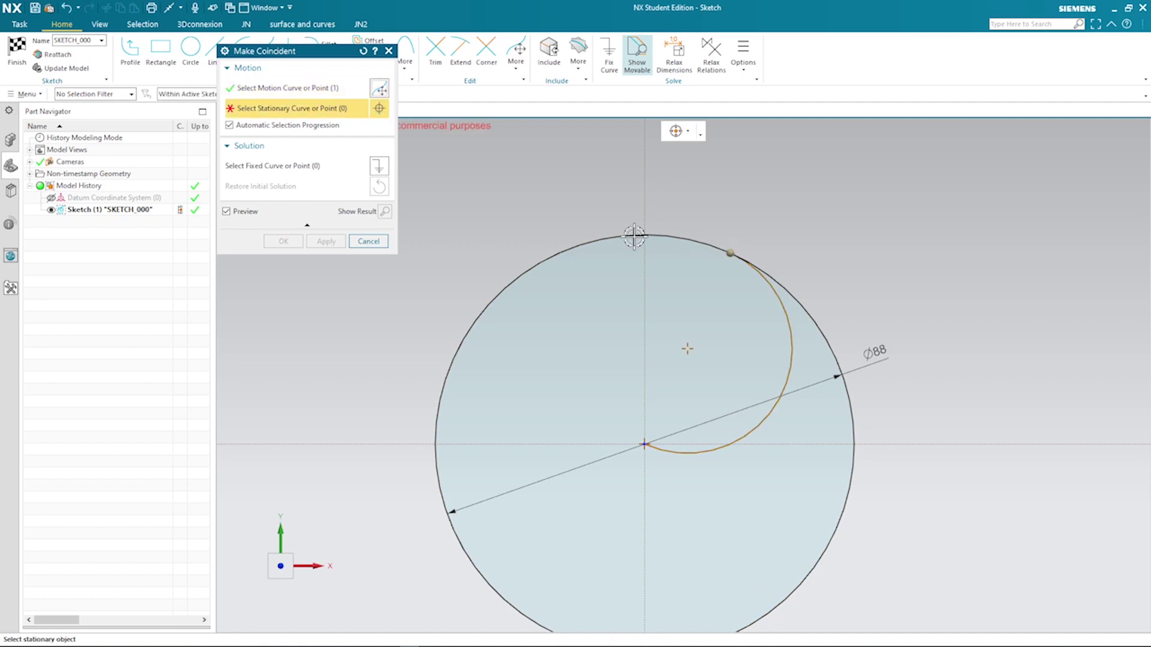
left_click(643, 225)
middle_click(794, 200)
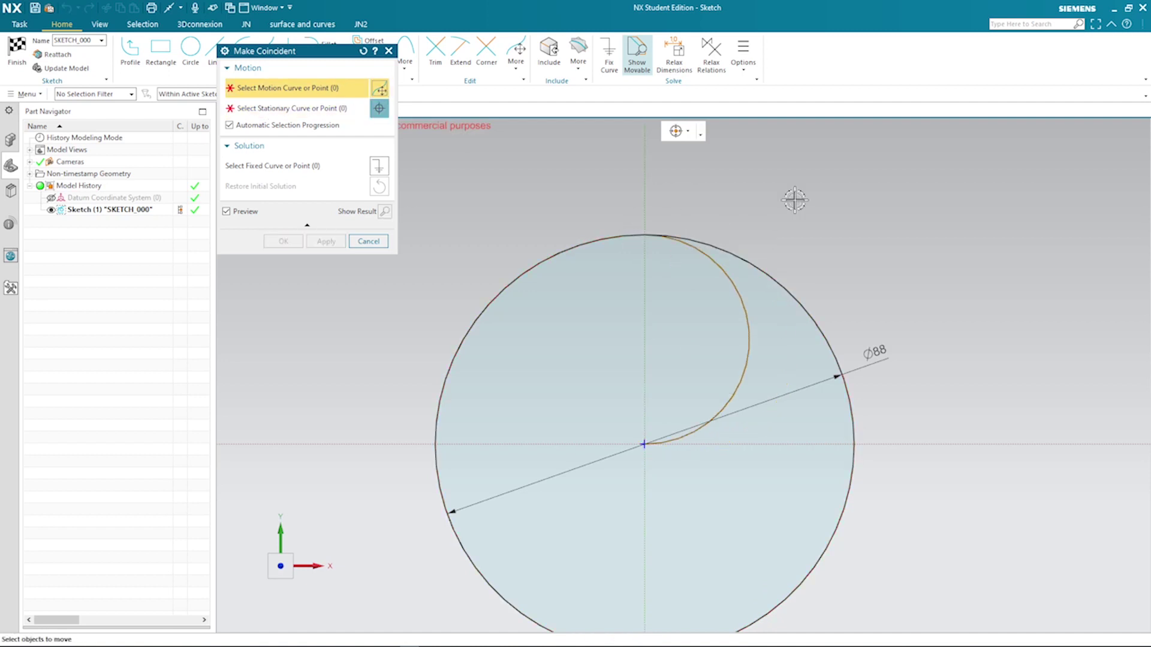
middle_click(794, 200)
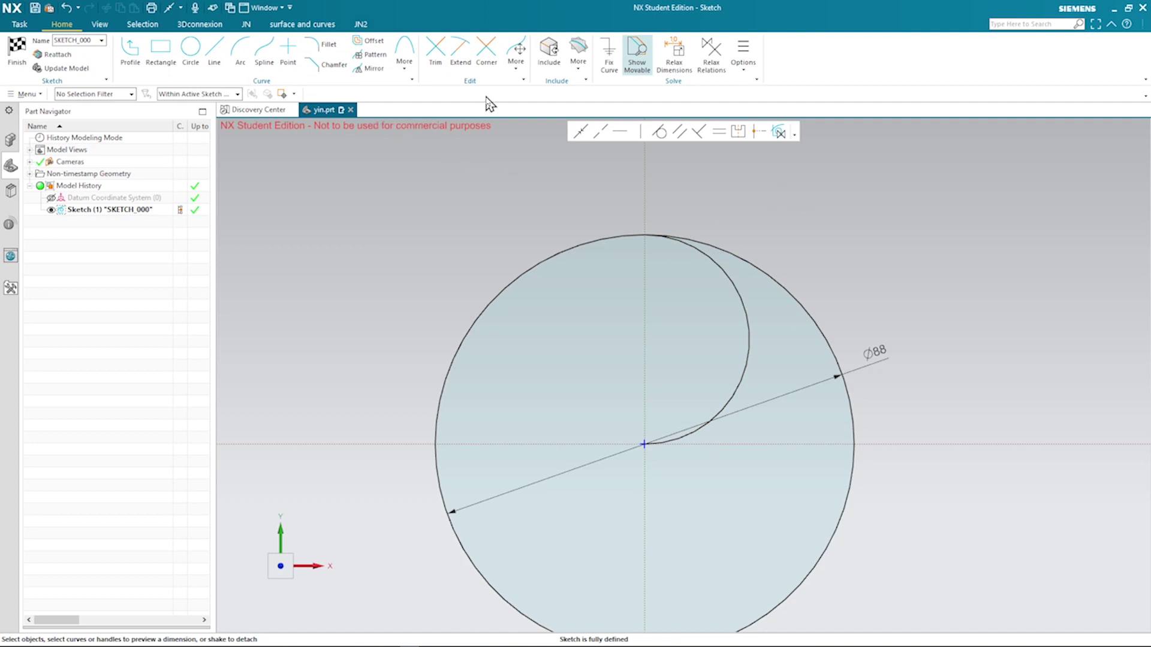
Pattern the arc circularly about the origin with count 2 over a 360° span
left_click(369, 56)
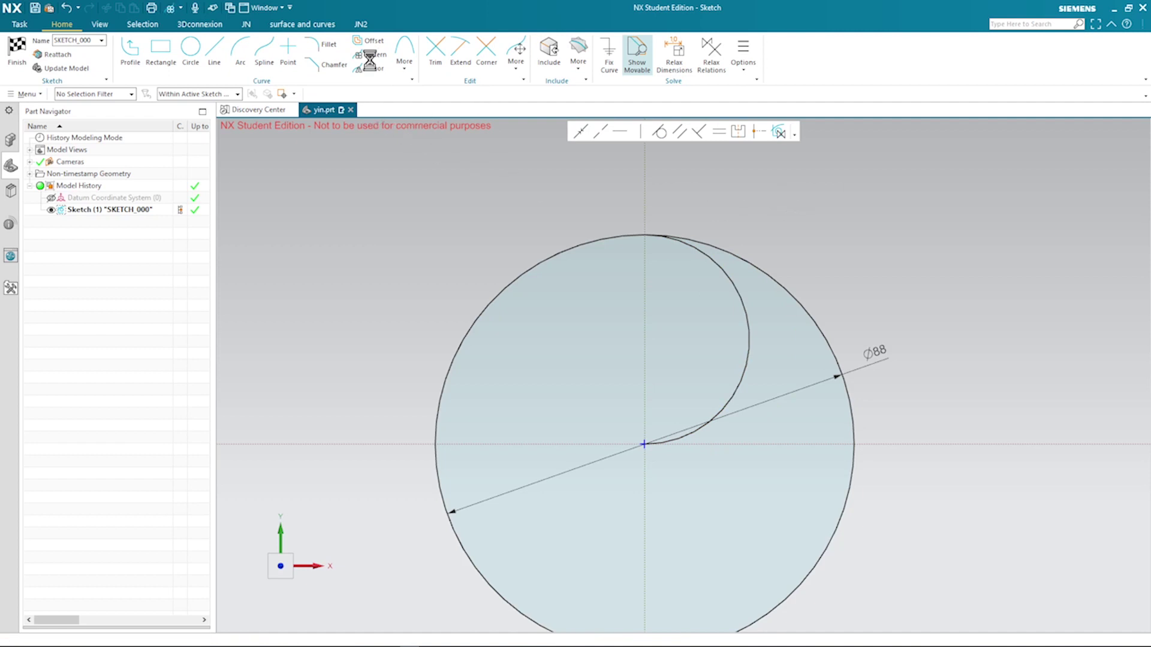
left_click(745, 316)
middle_click(678, 334)
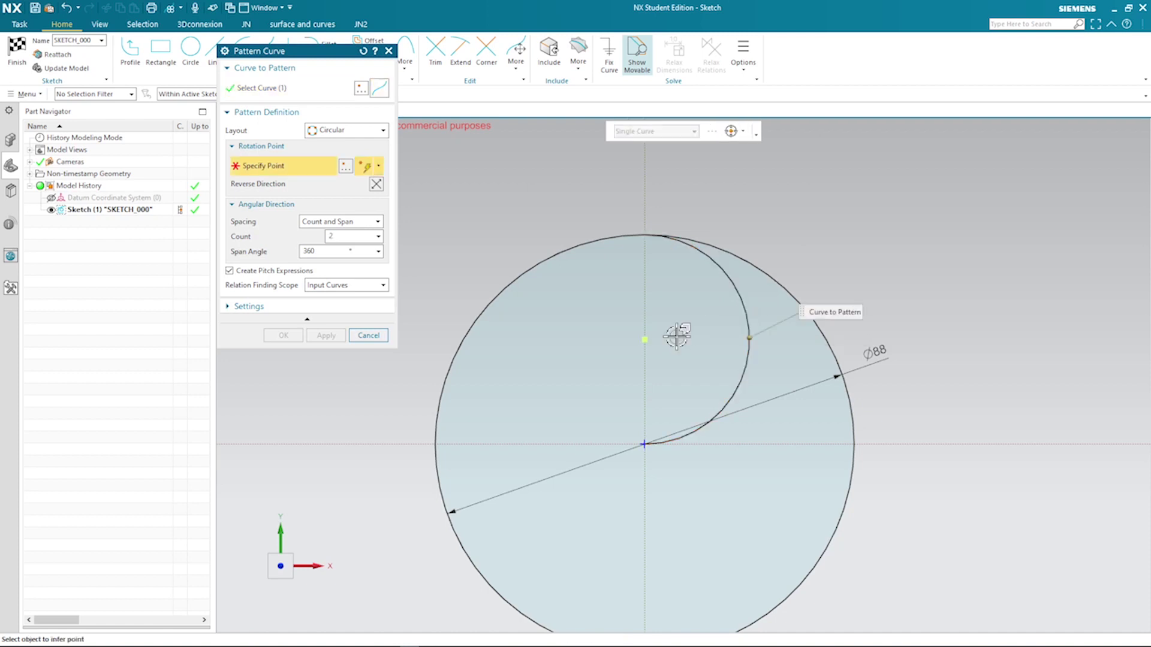
left_click(643, 445)
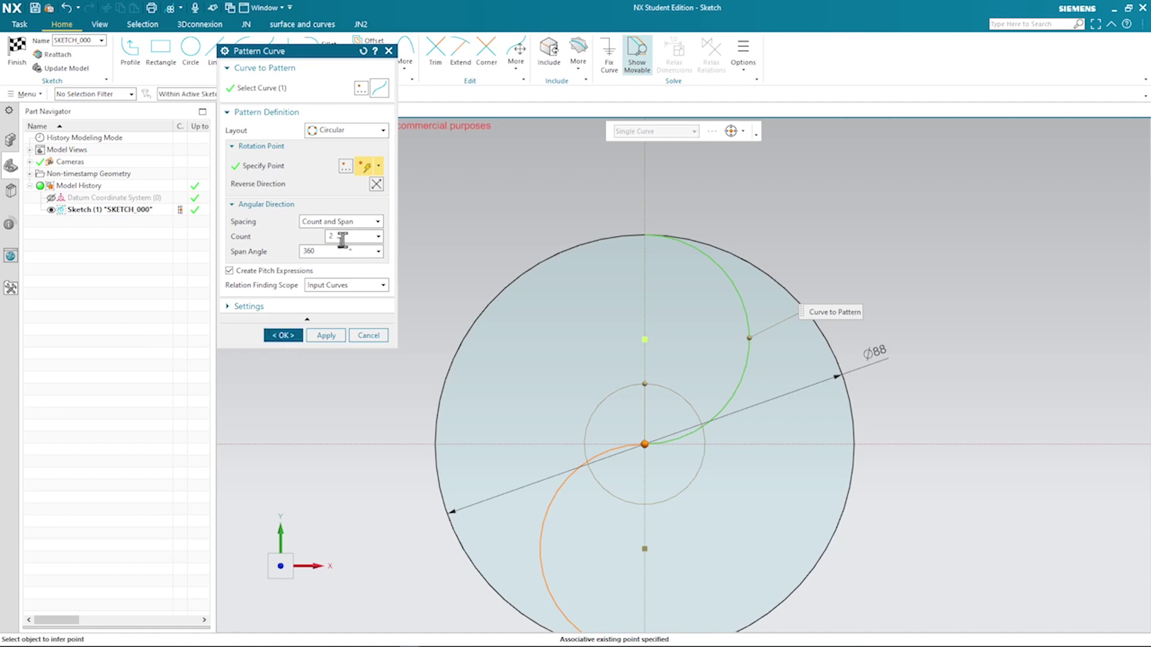
left_click(284, 333)
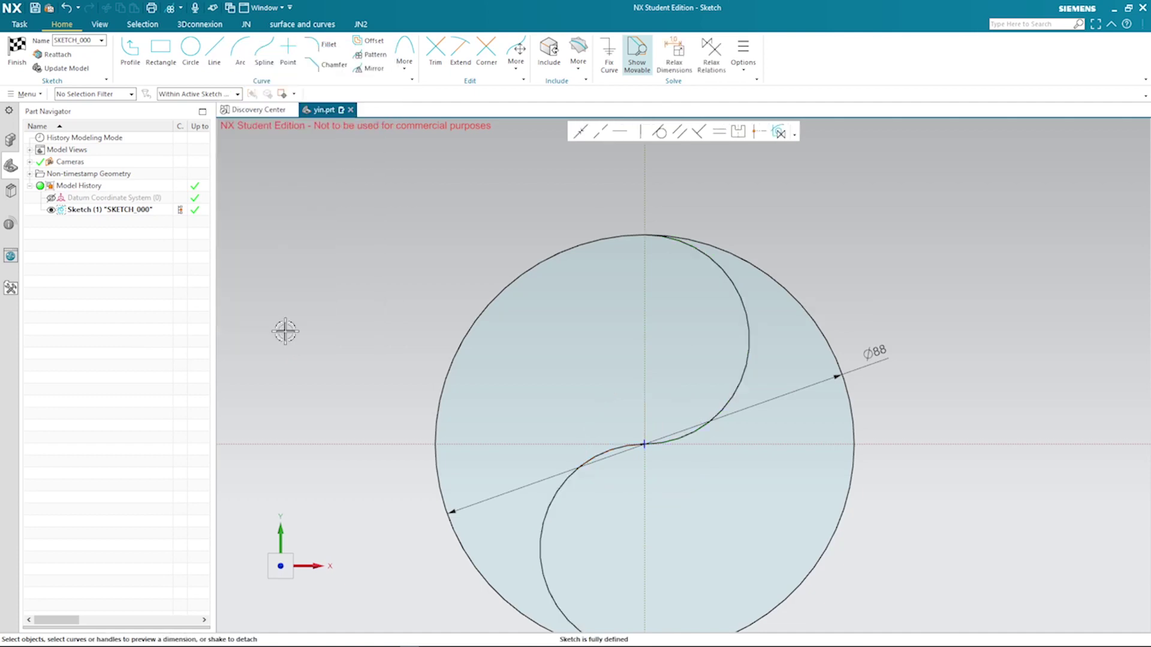
Draw two small circles centred on the upper and lower arc centres
right_click(362, 289)
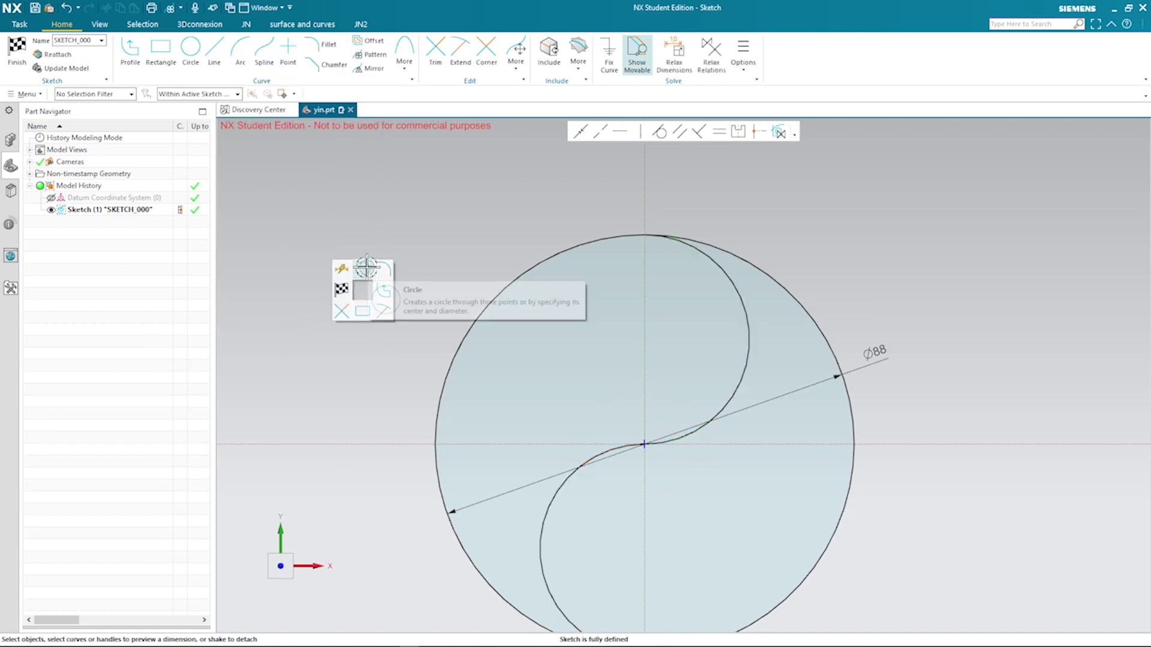
left_click(365, 274)
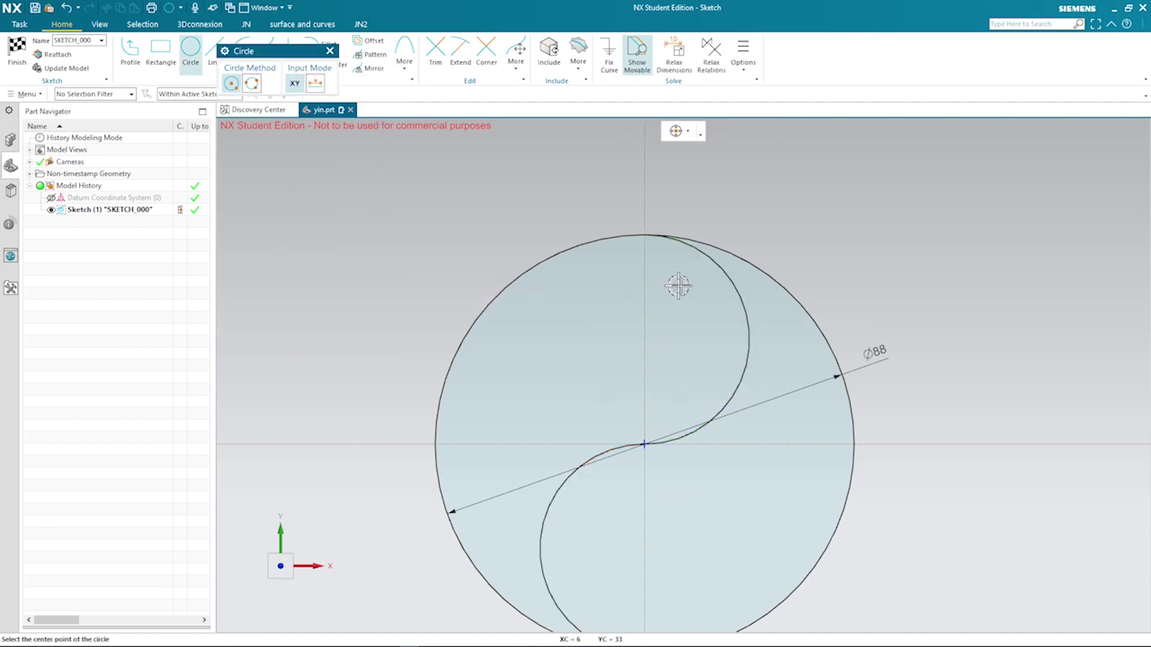
left_click(646, 338)
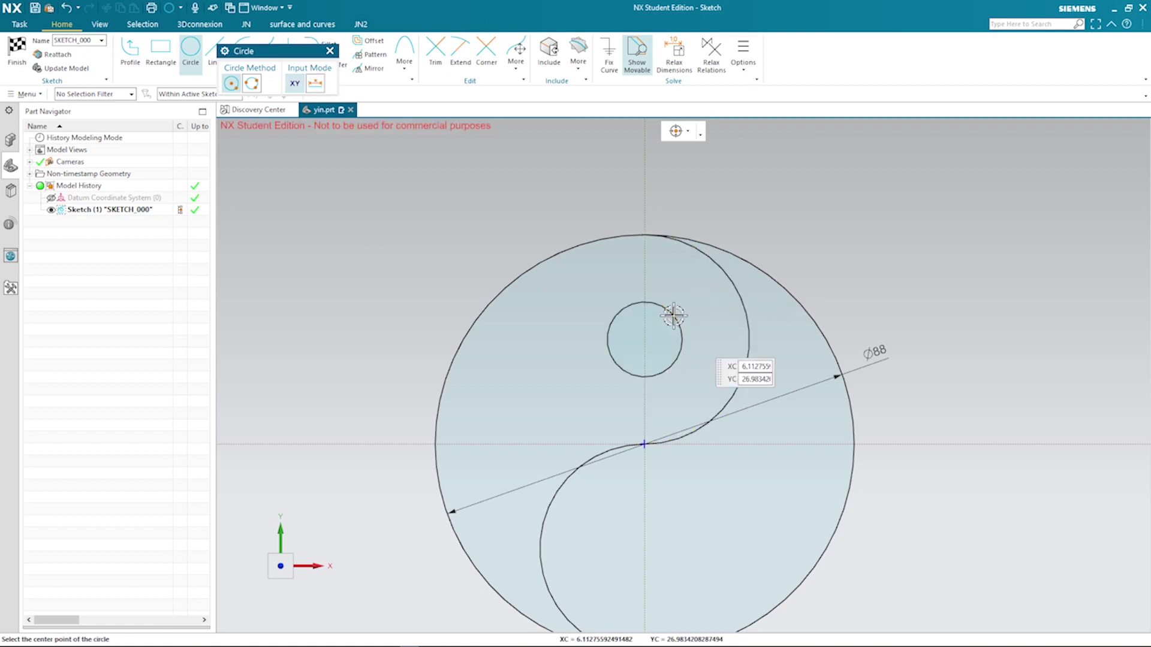
left_click(673, 314)
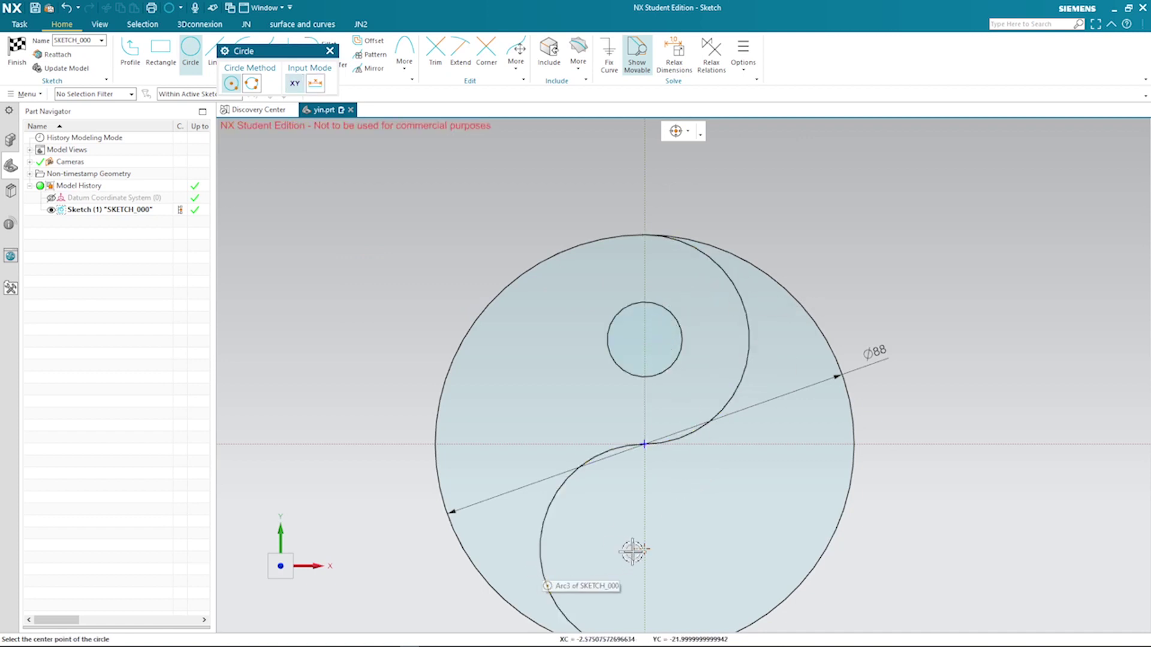
left_click(647, 548)
left_click(685, 535)
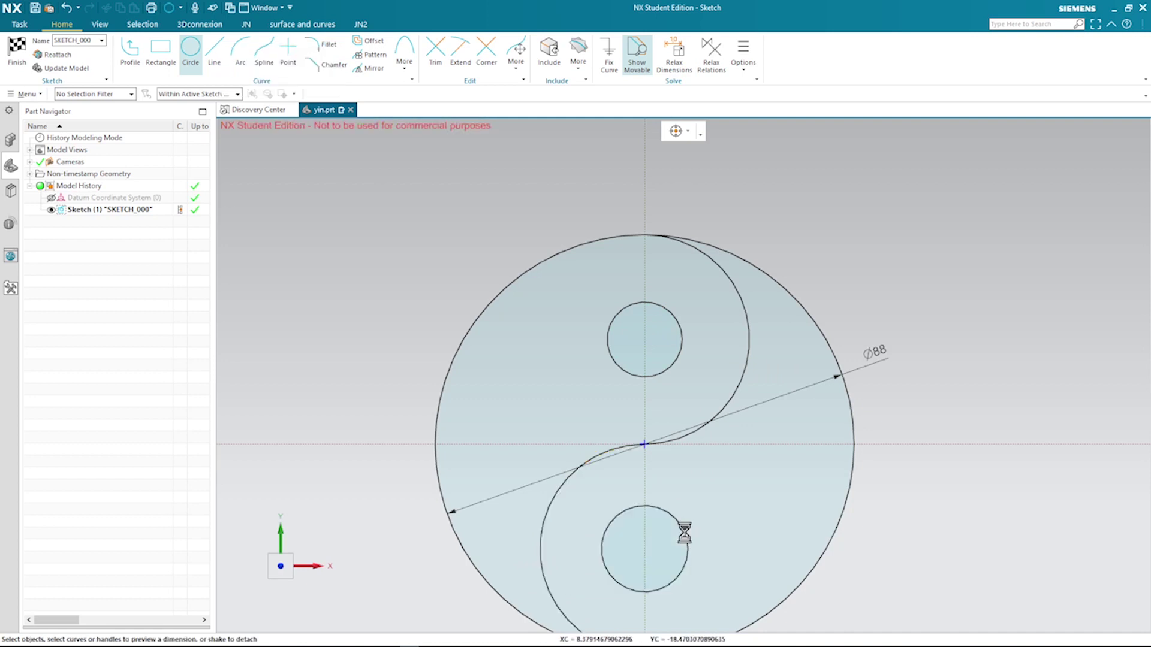
key("Escape")
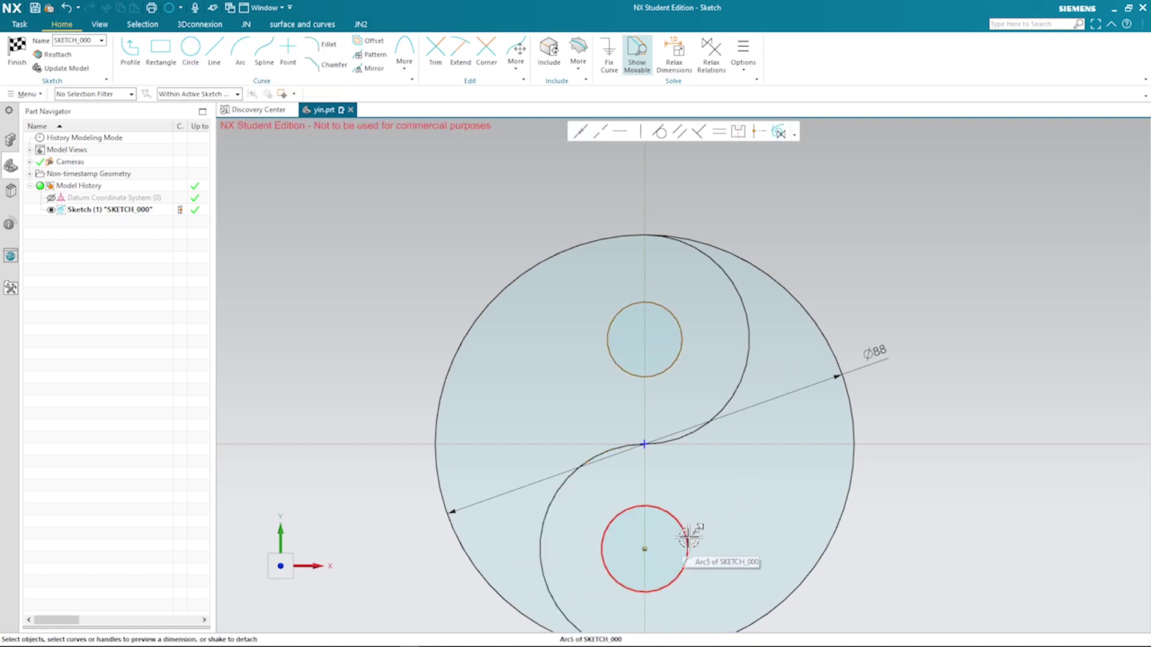
Make the small circles equal, dimension the upper one to Ø14, and finish the sketch
left_click(688, 543)
left_click(662, 372)
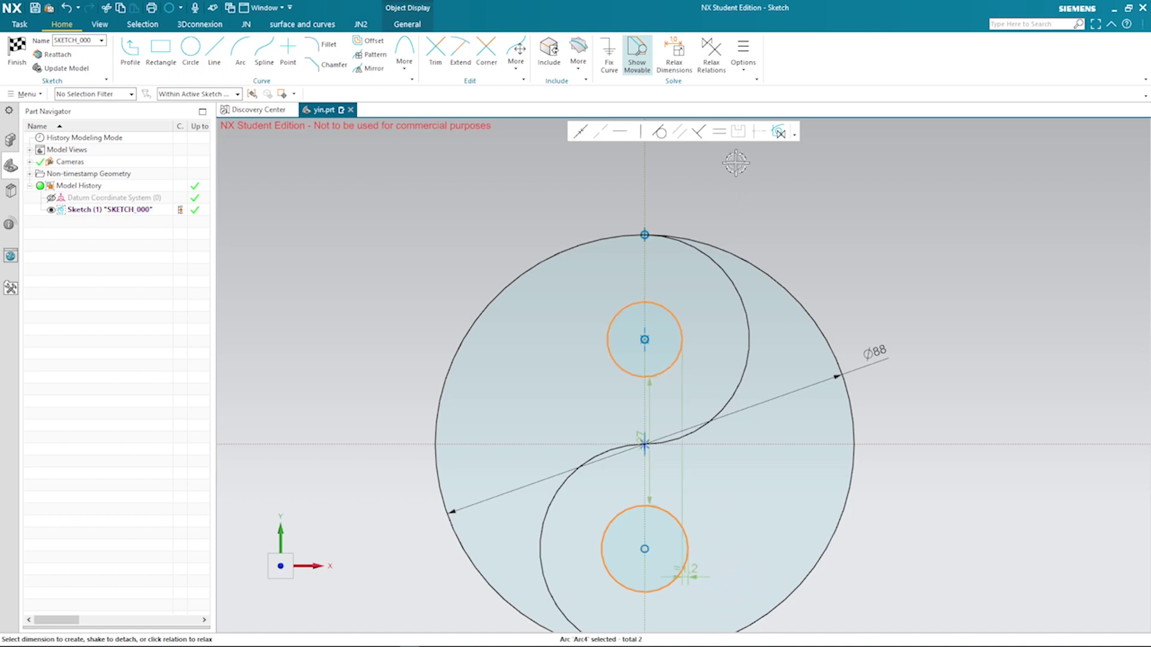
left_click(718, 132)
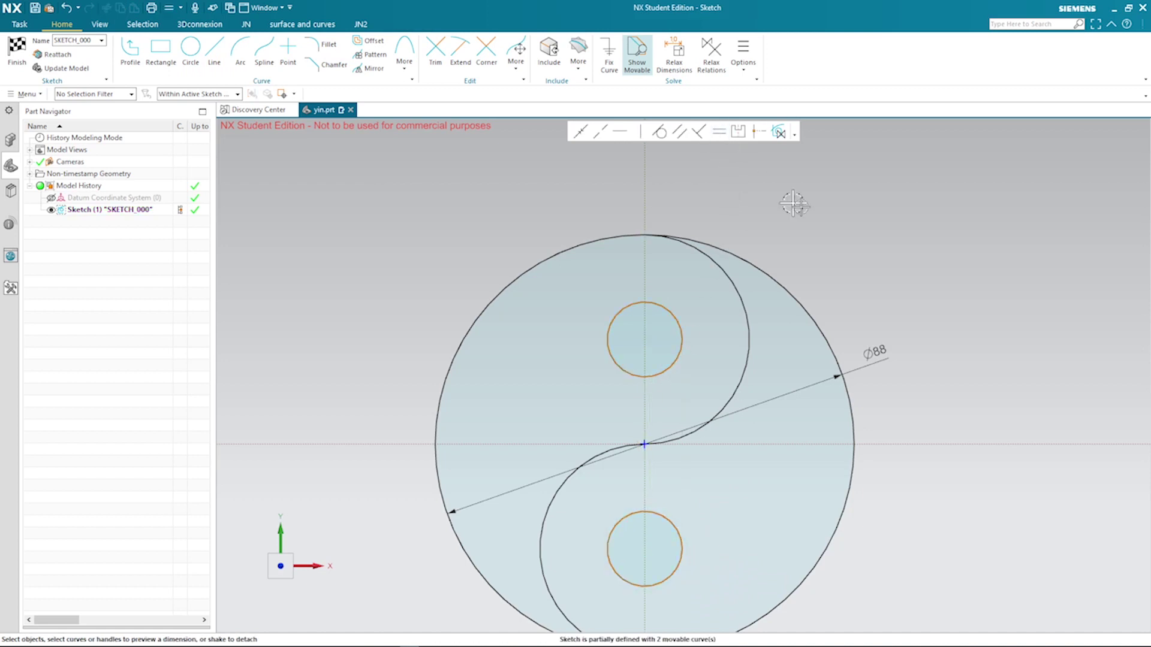
left_click(682, 333)
left_click(745, 310)
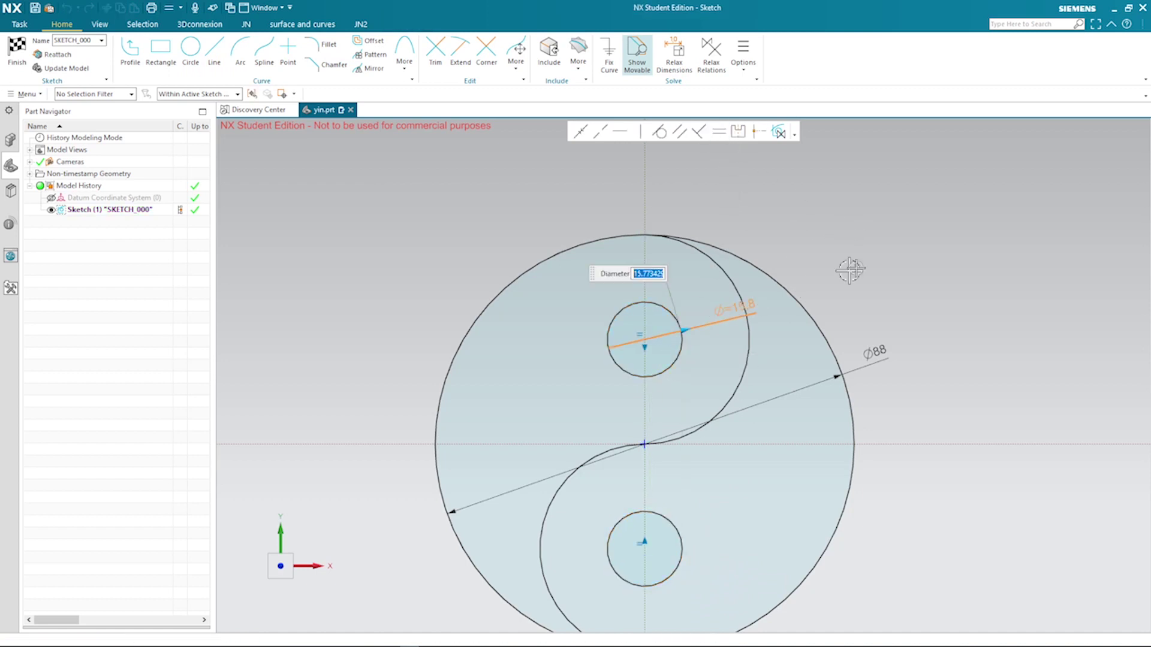
type("14")
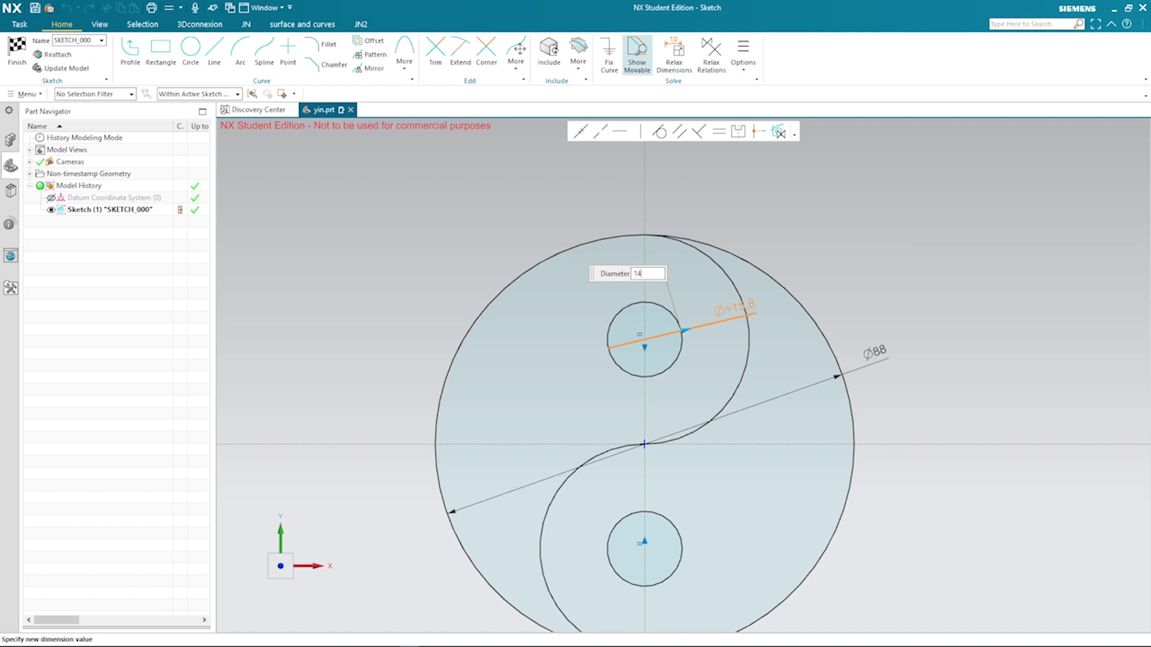
key("Return")
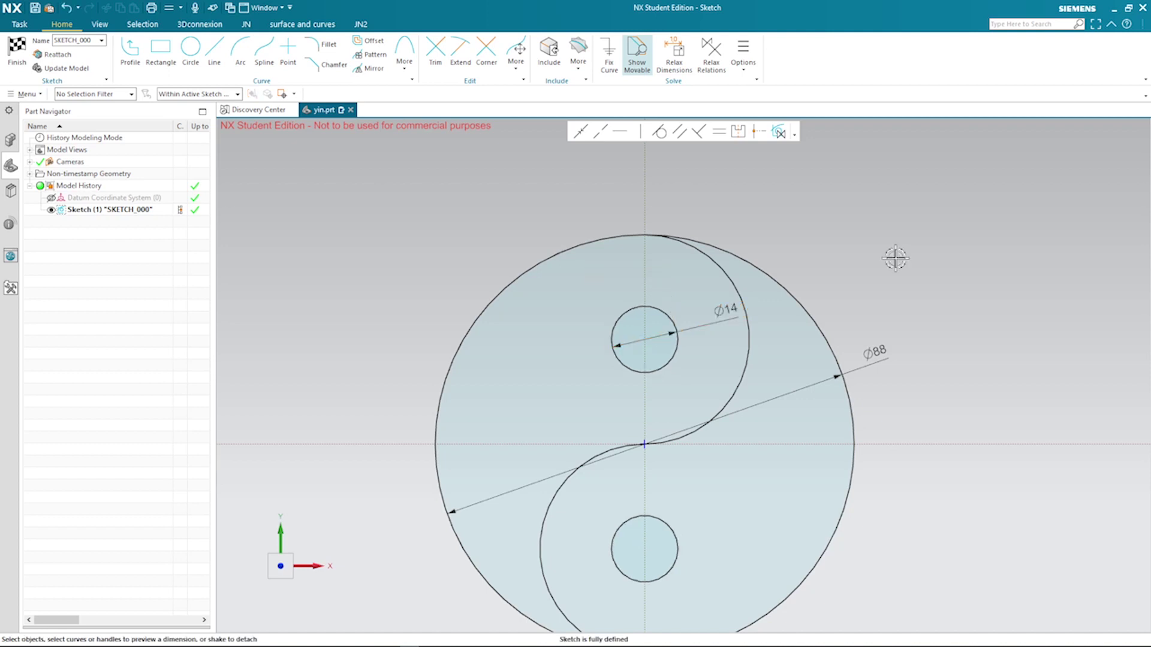
right_click(894, 259)
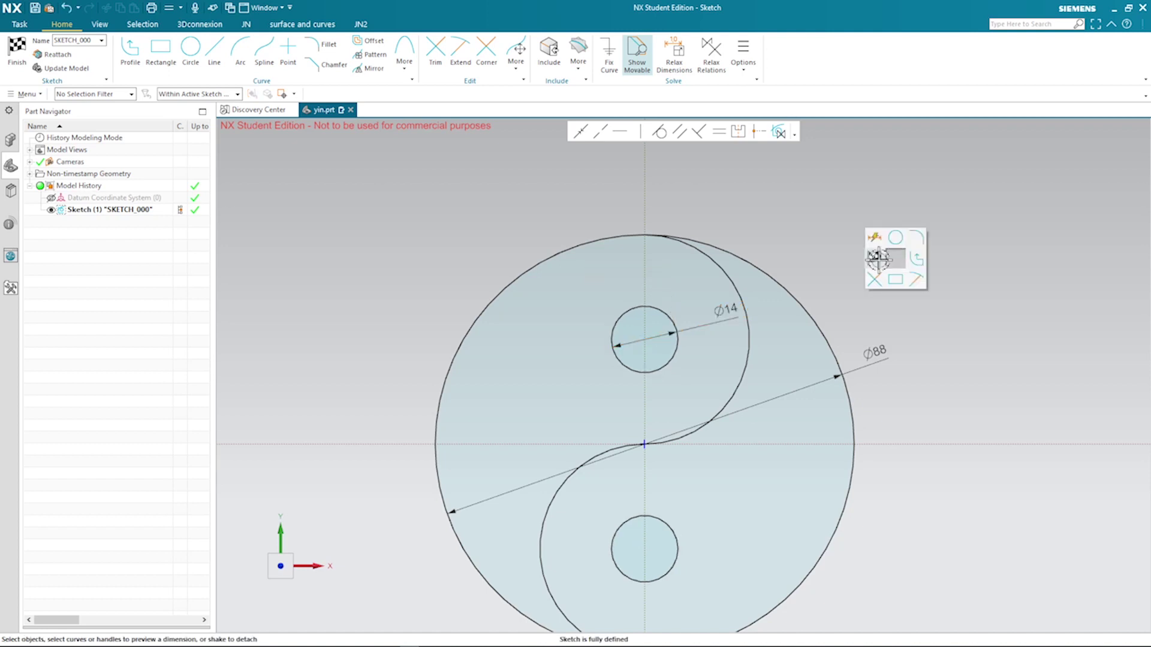
left_click(878, 259)
Extrude the yin region and lower small circle 12 mm using Region Boundary Curves
key("x")
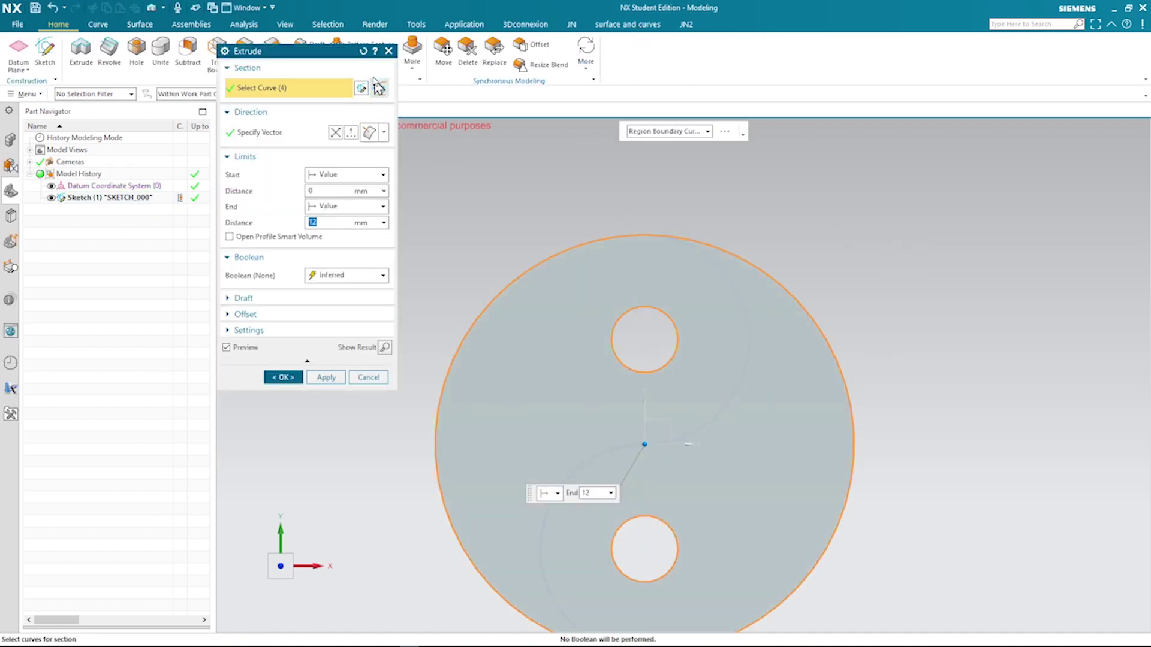
left_click(362, 53)
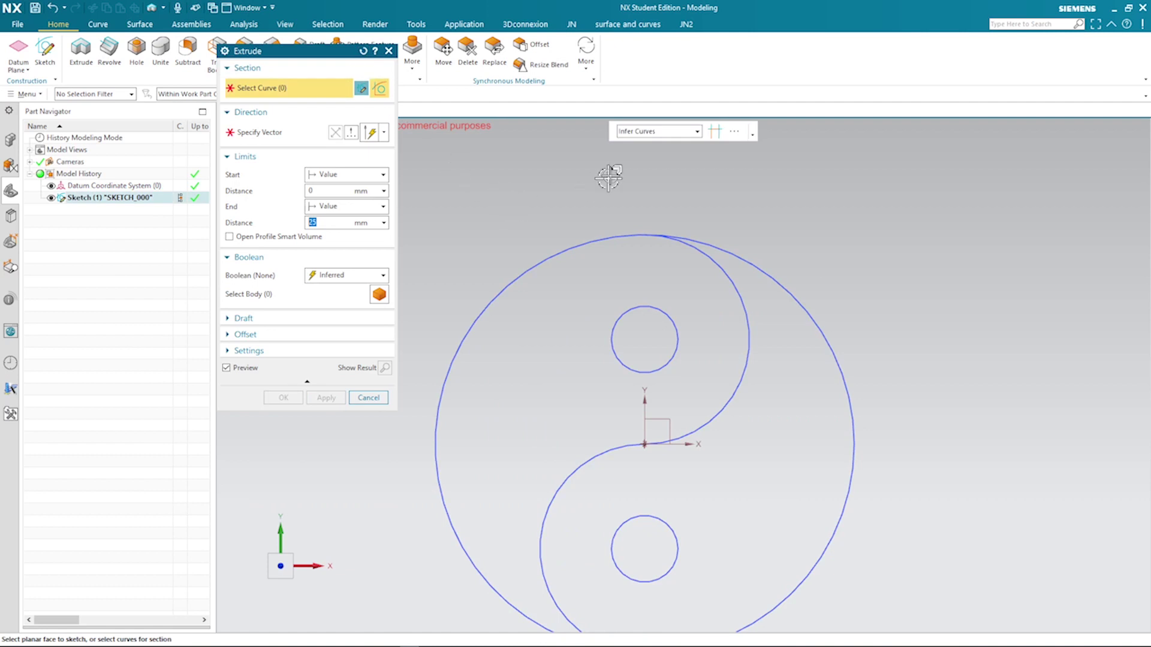
left_click(697, 133)
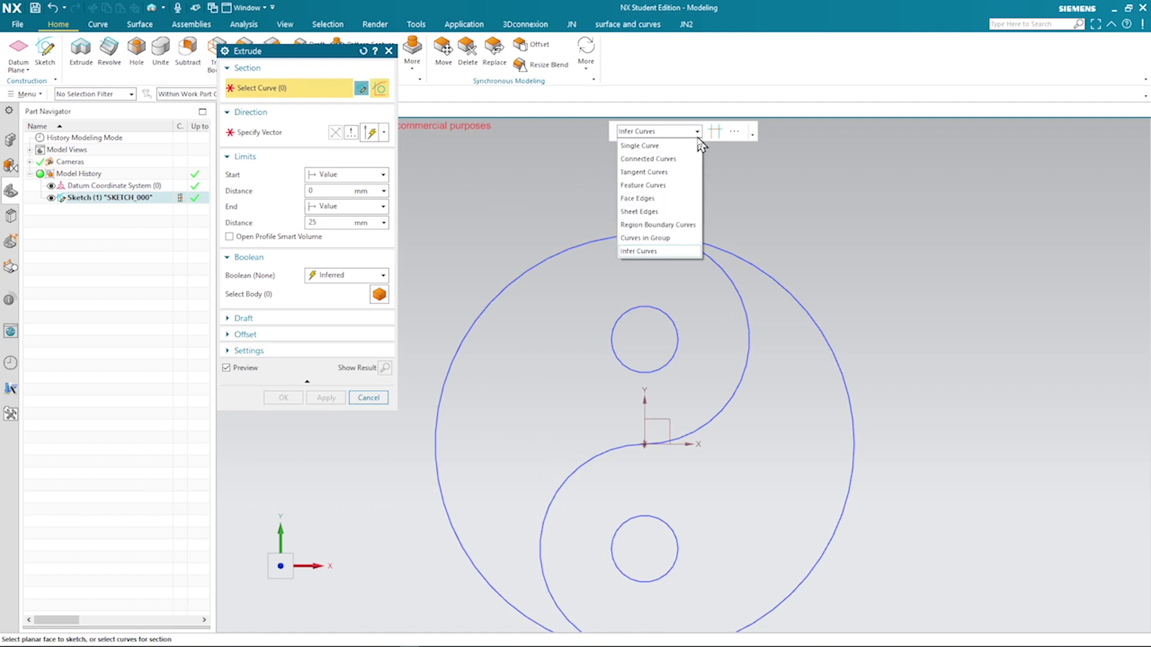
left_click(659, 226)
mouse_move(663, 283)
middle_mouse_down()
mouse_move(674, 278)
mouse_move(612, 314)
middle_mouse_up()
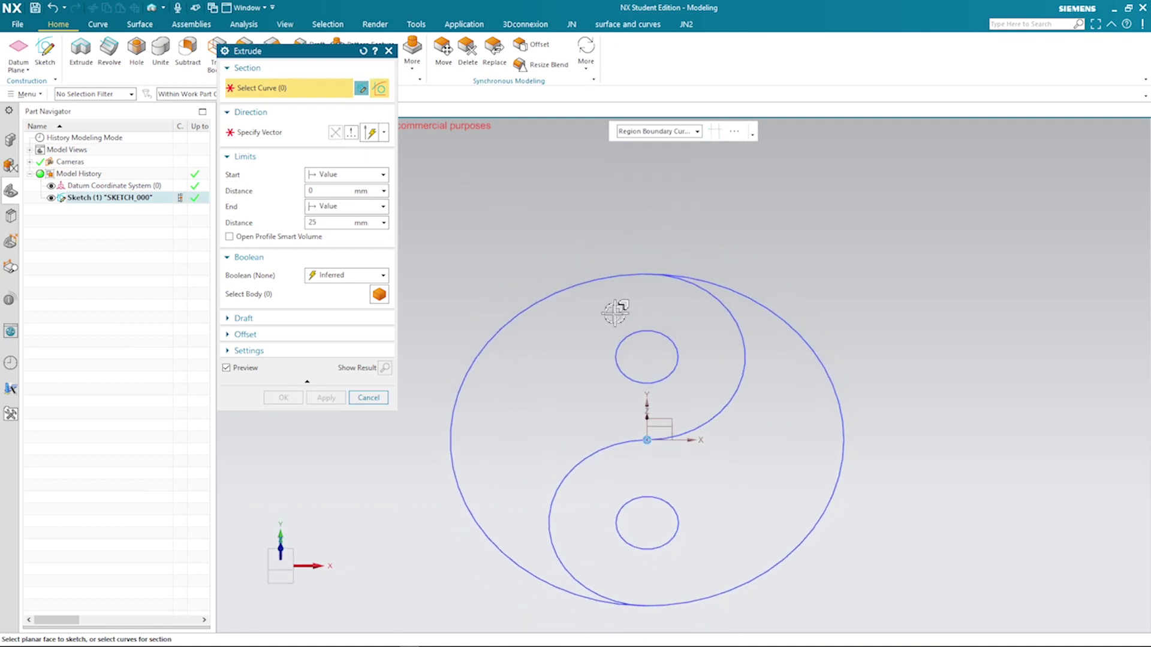
left_click(602, 321)
left_click(653, 522)
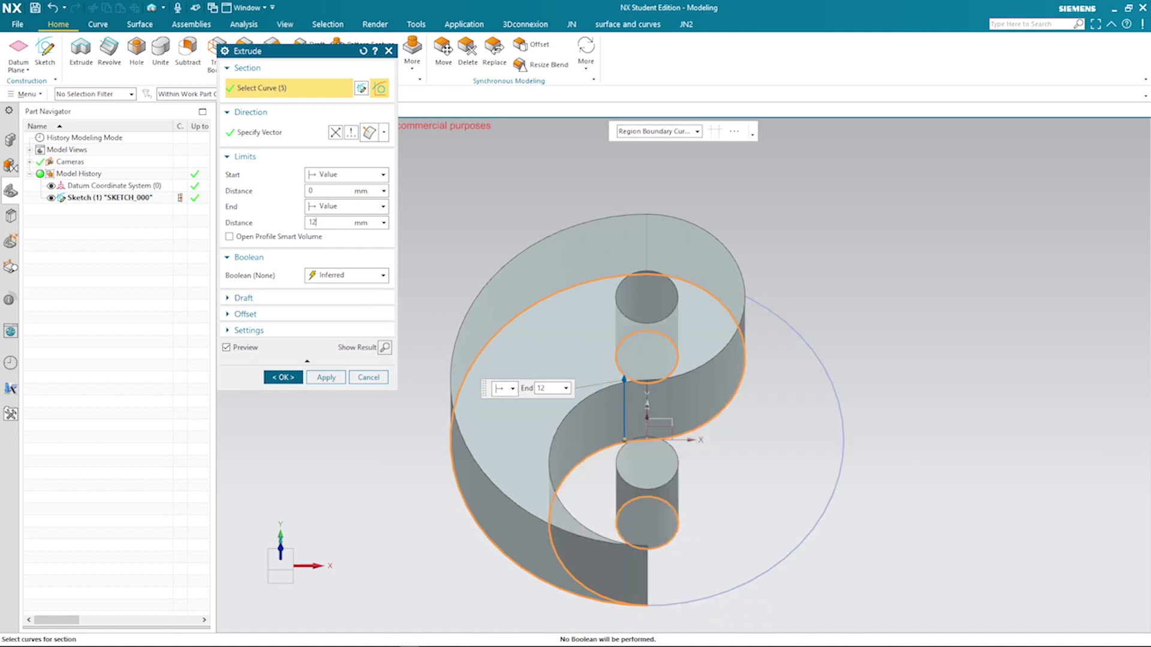
left_click(282, 378)
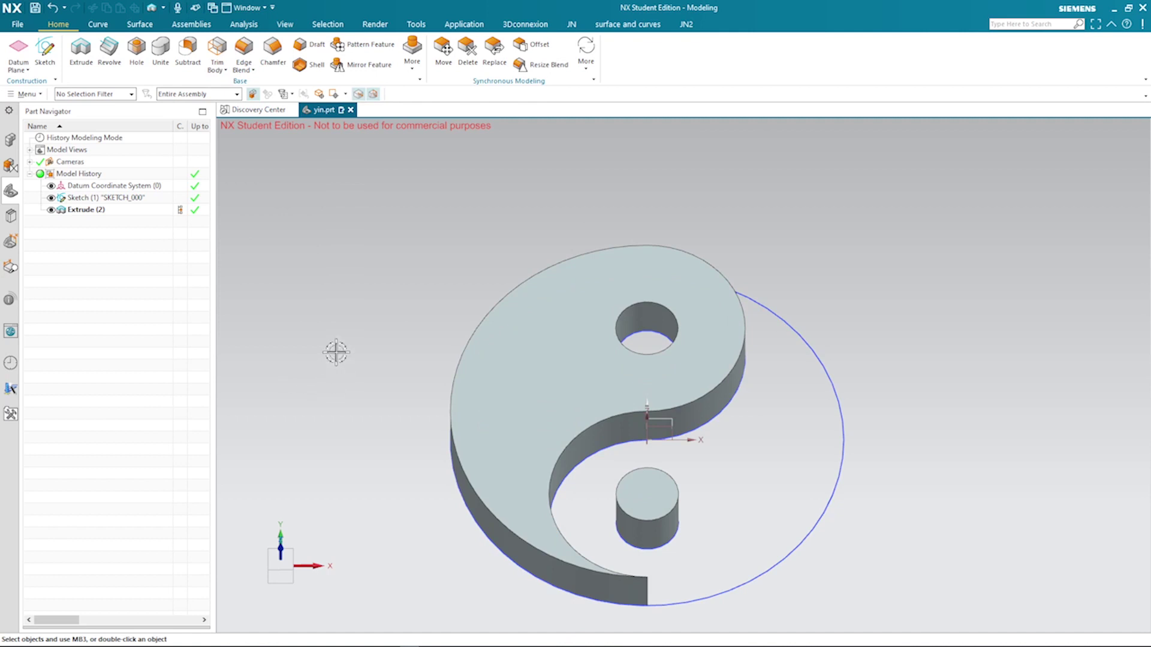
Set the yin body, its sketch curves and the cylinder to display in white
key("ctrl+j")
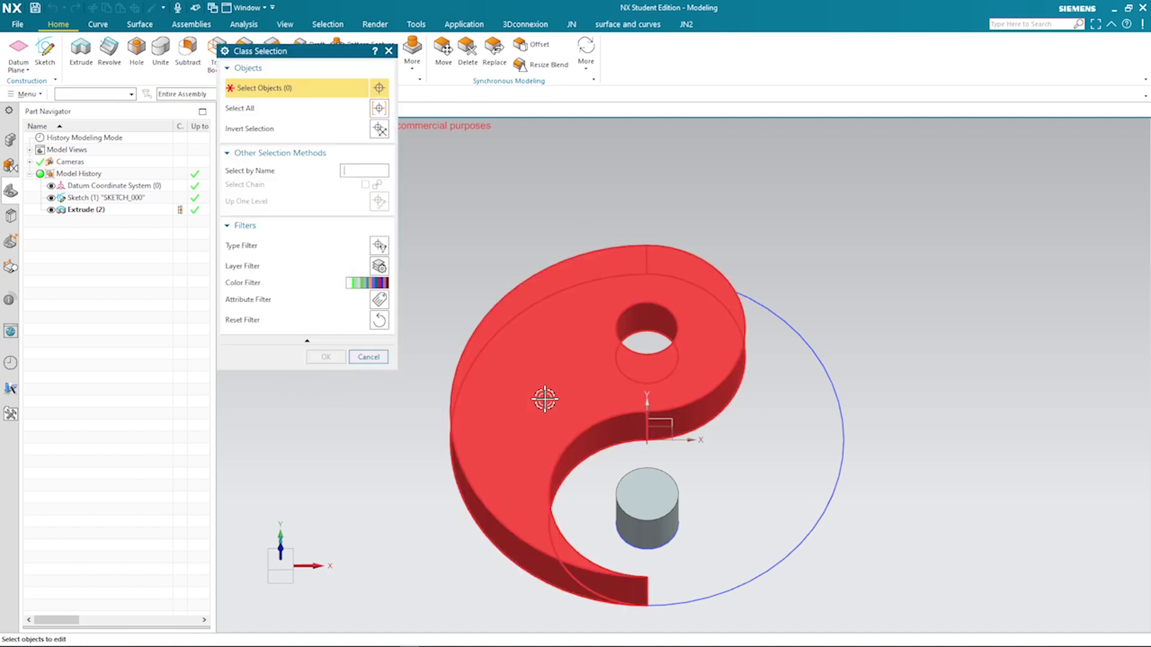
left_click(545, 395)
left_click(642, 489)
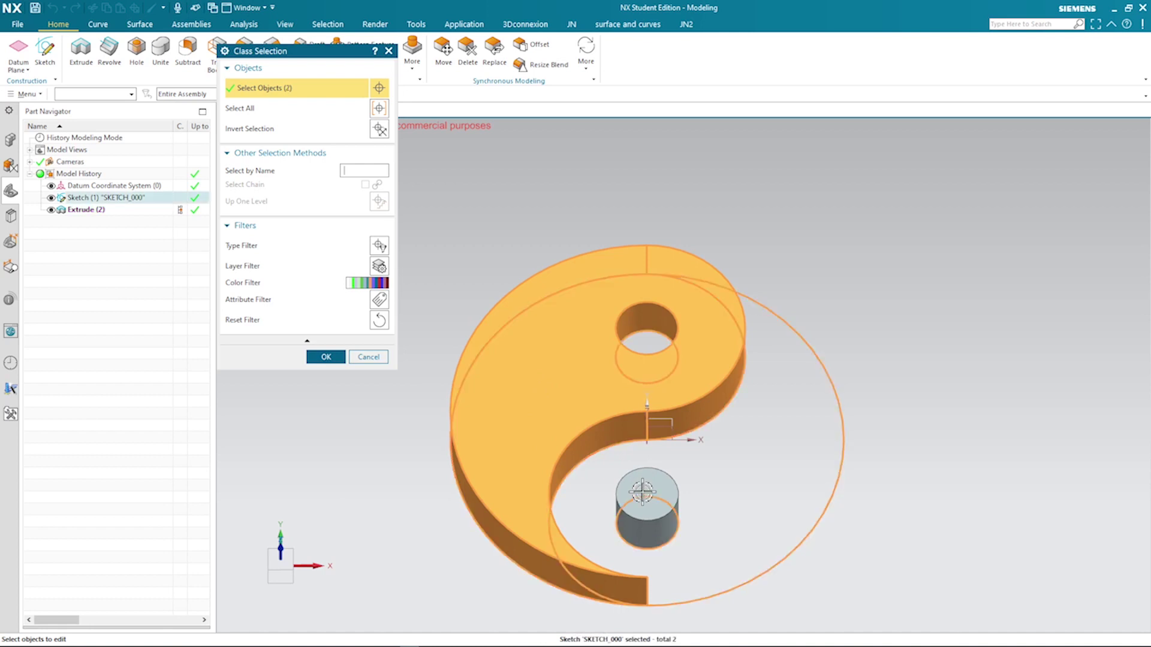
left_click(642, 489)
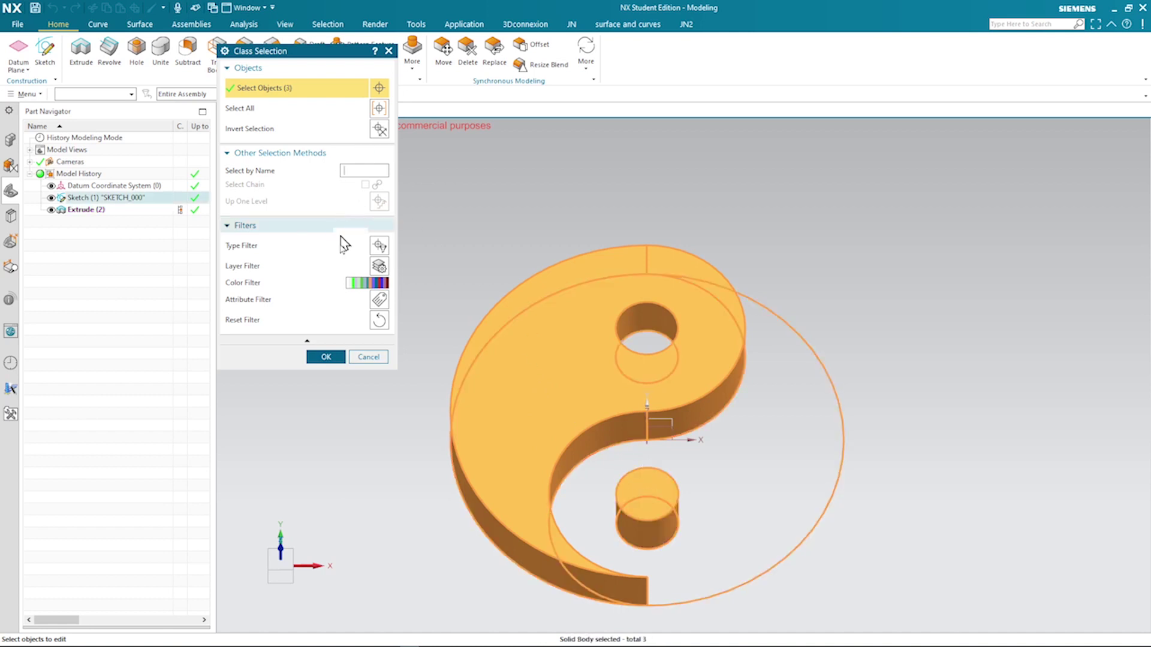
left_click(328, 357)
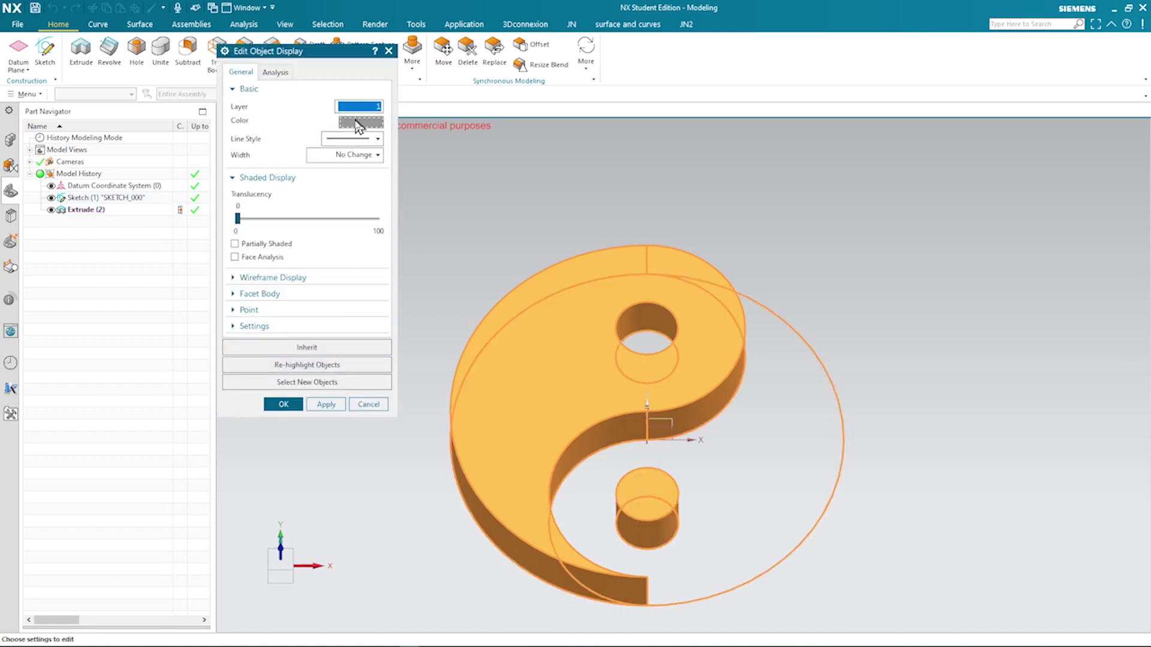
left_click(359, 123)
left_click(378, 102)
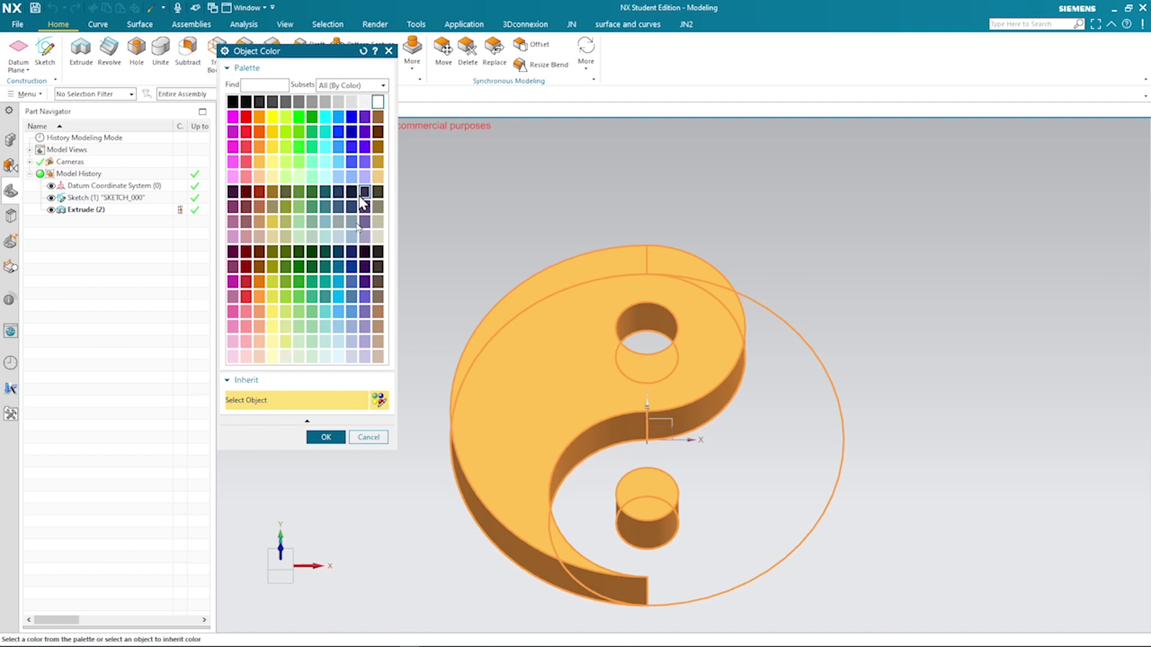
left_click(327, 438)
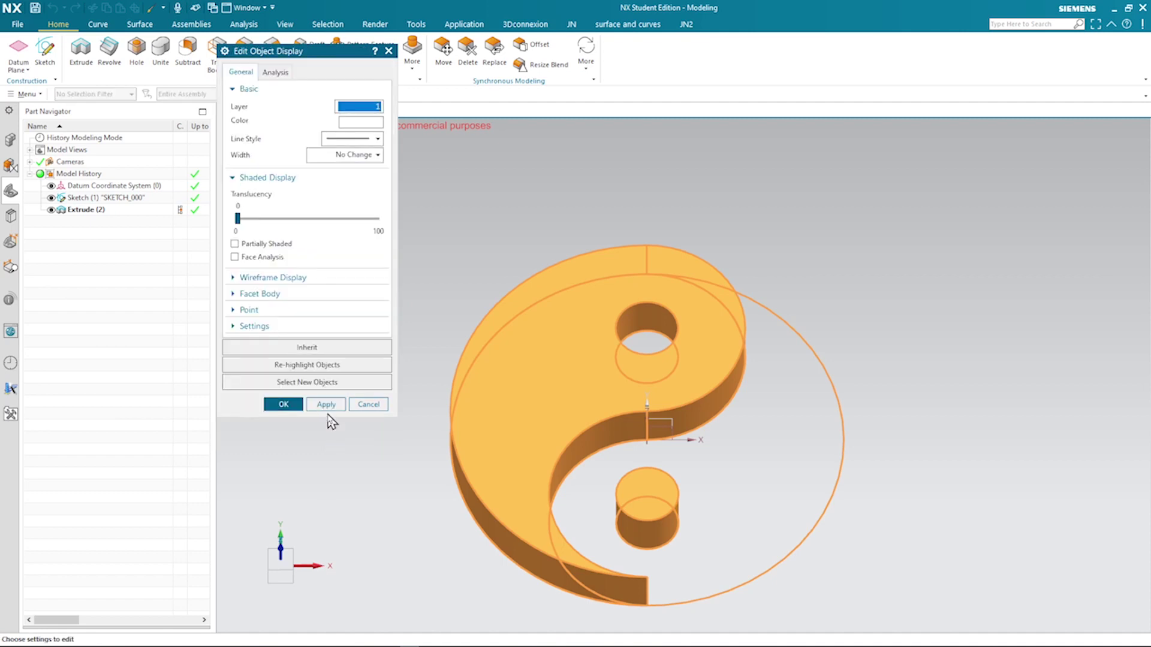
left_click(325, 404)
left_click(367, 407)
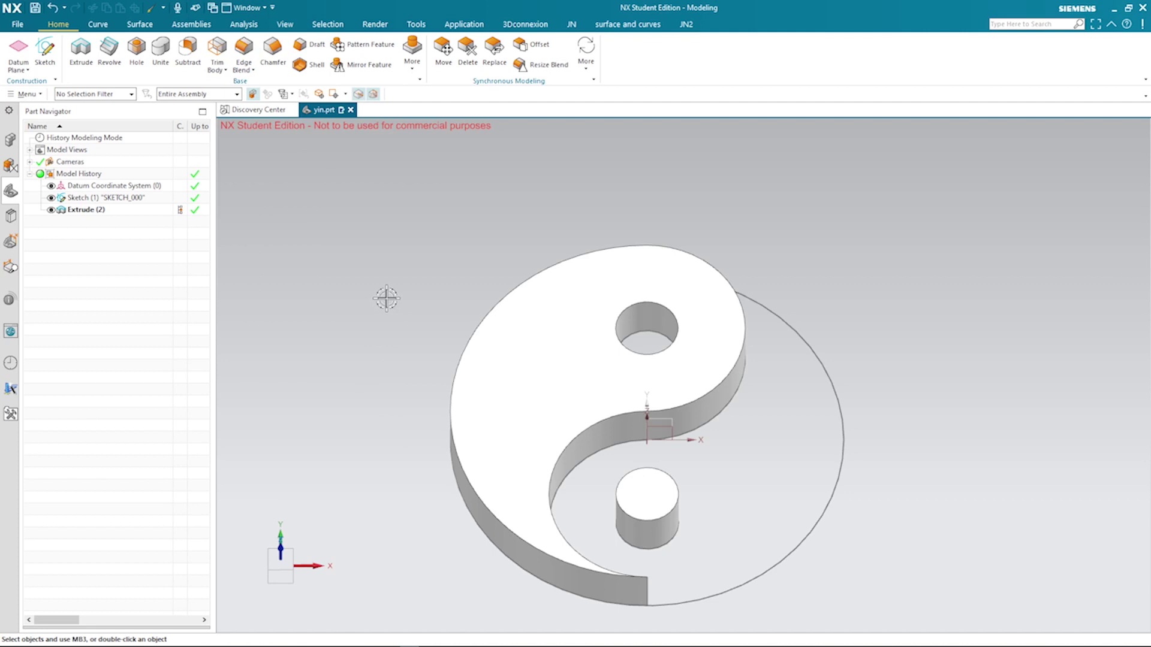
Create parent assembly Yin_Yang_assembly1.prt containing the yin part
left_click(11, 142)
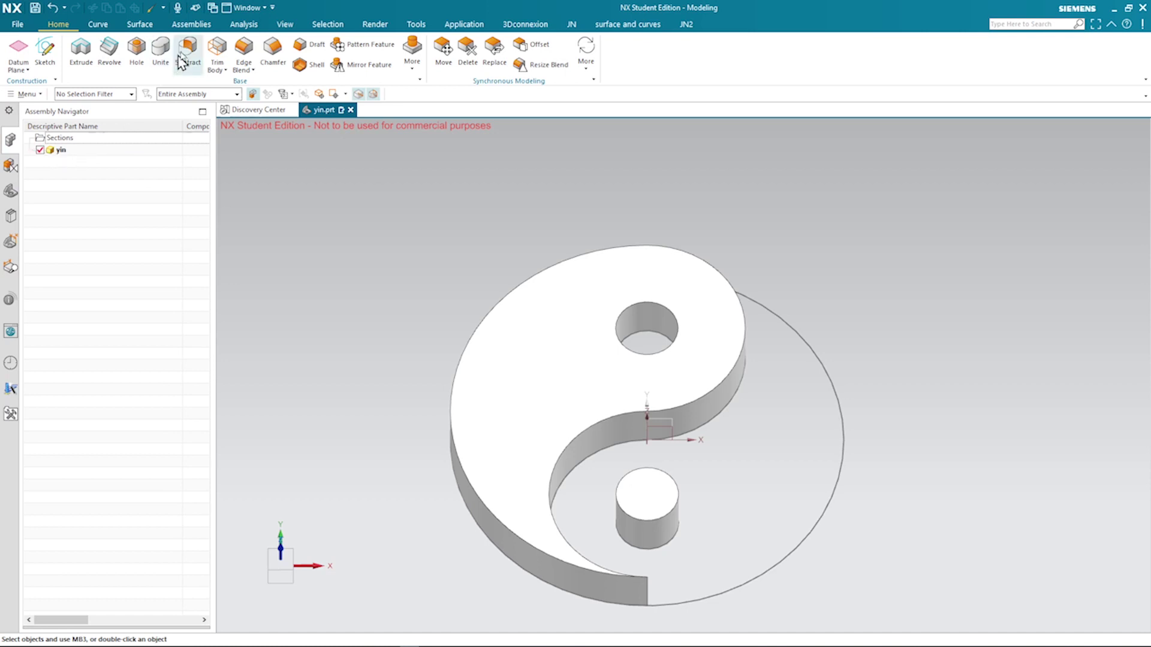
left_click(192, 25)
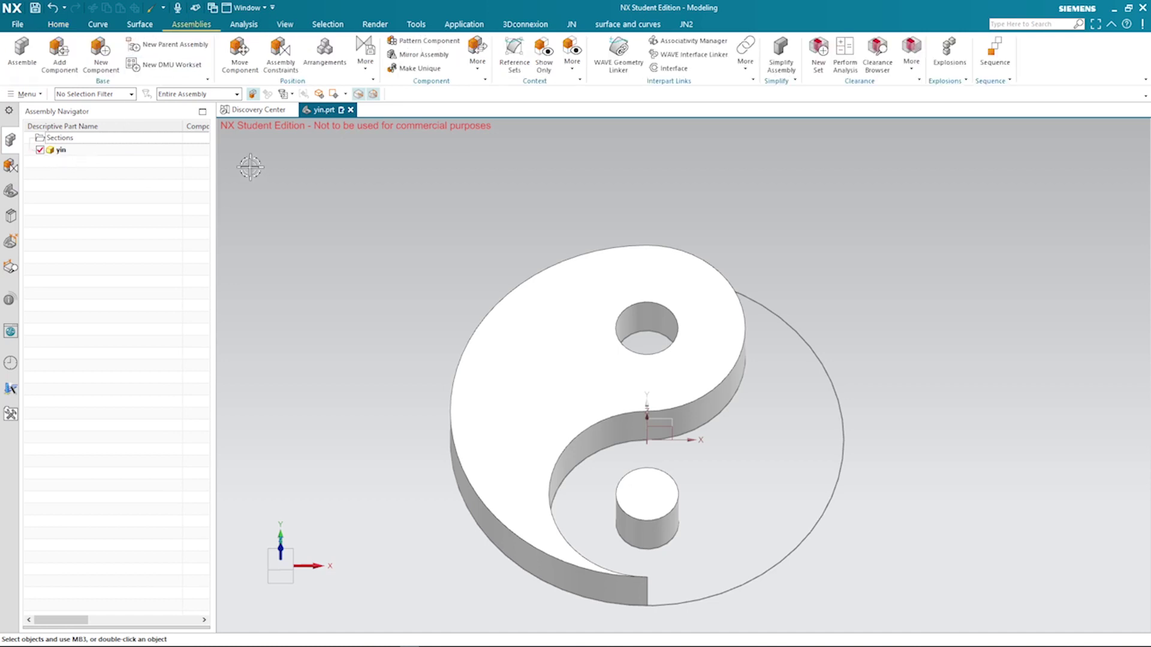
left_click(165, 47)
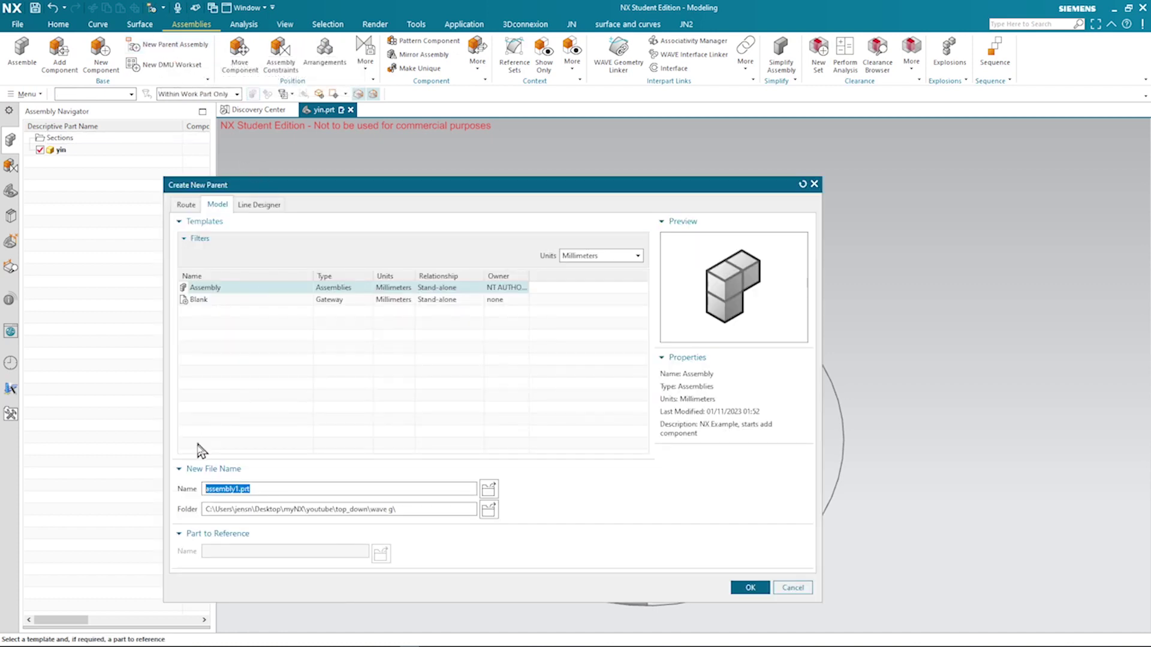
left_click(205, 489)
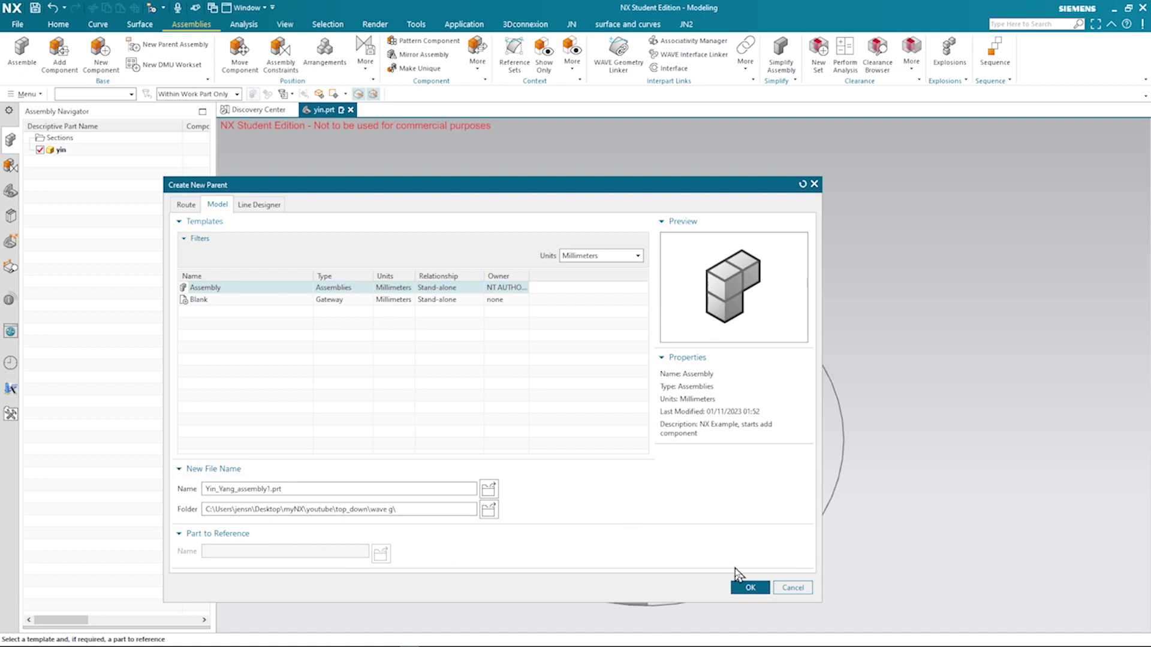
left_click(748, 588)
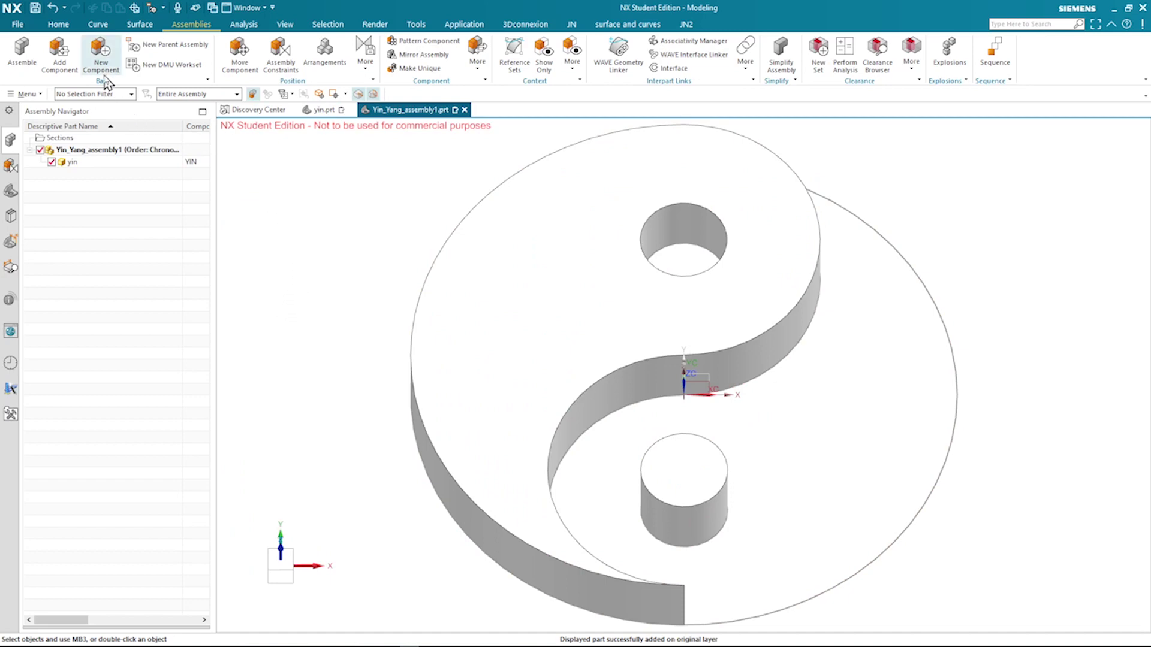
Add an empty component named Yang.prt, using the Model template, to the assembly
left_click(100, 56)
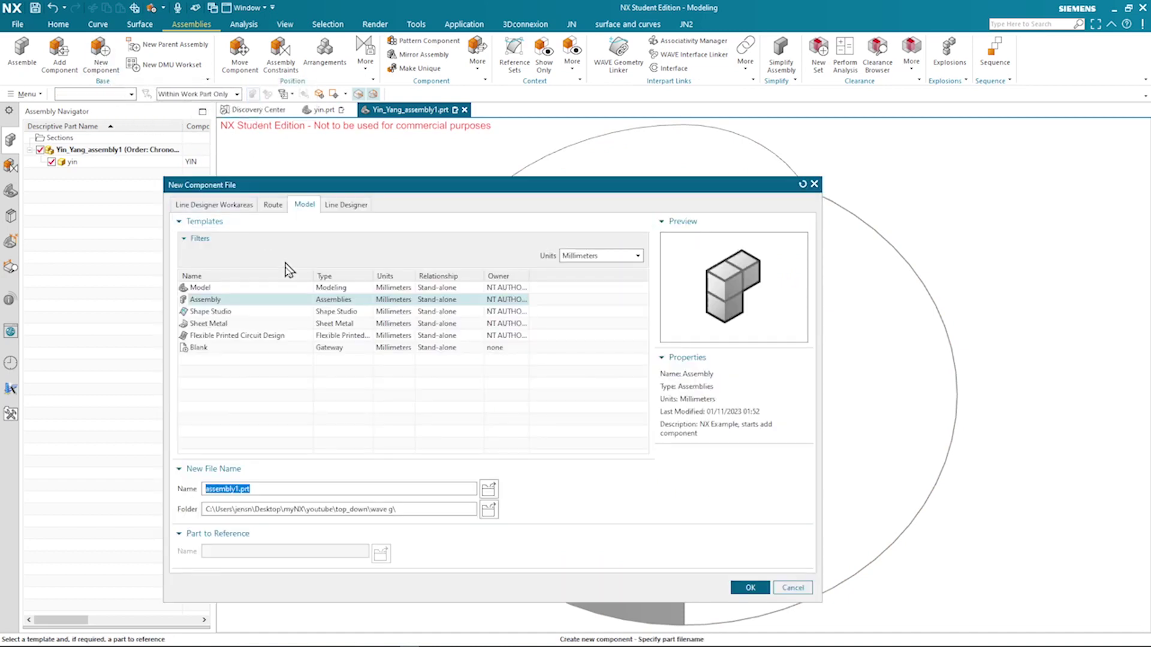
left_click(216, 289)
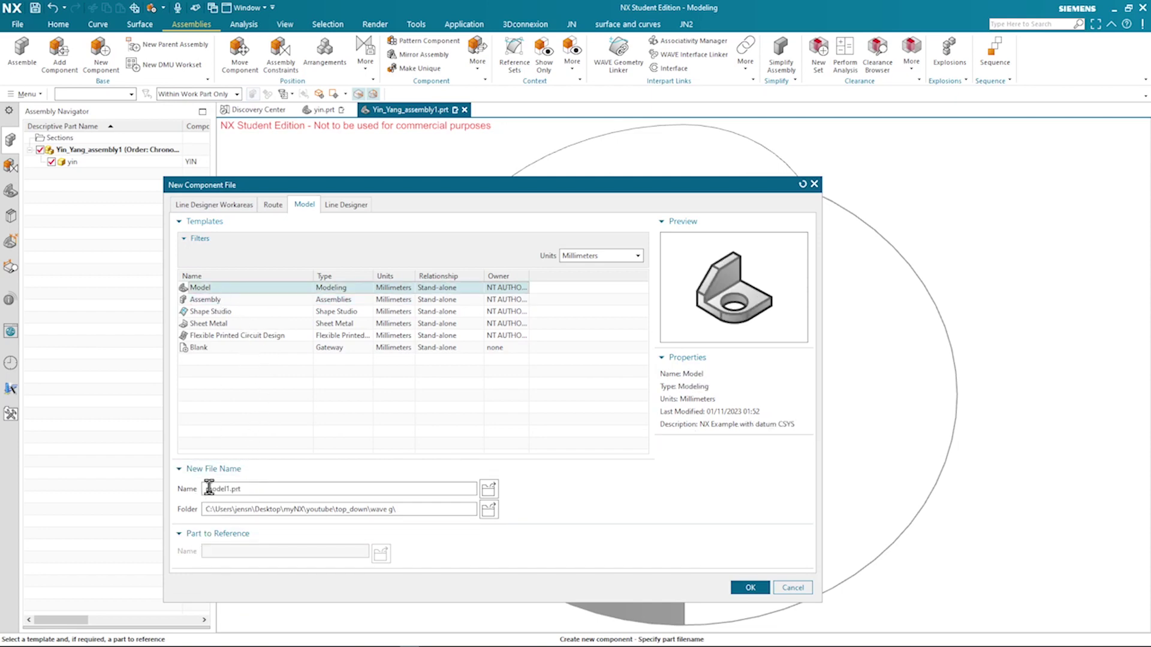
left_click_drag(205, 488, 232, 487)
type("Yang")
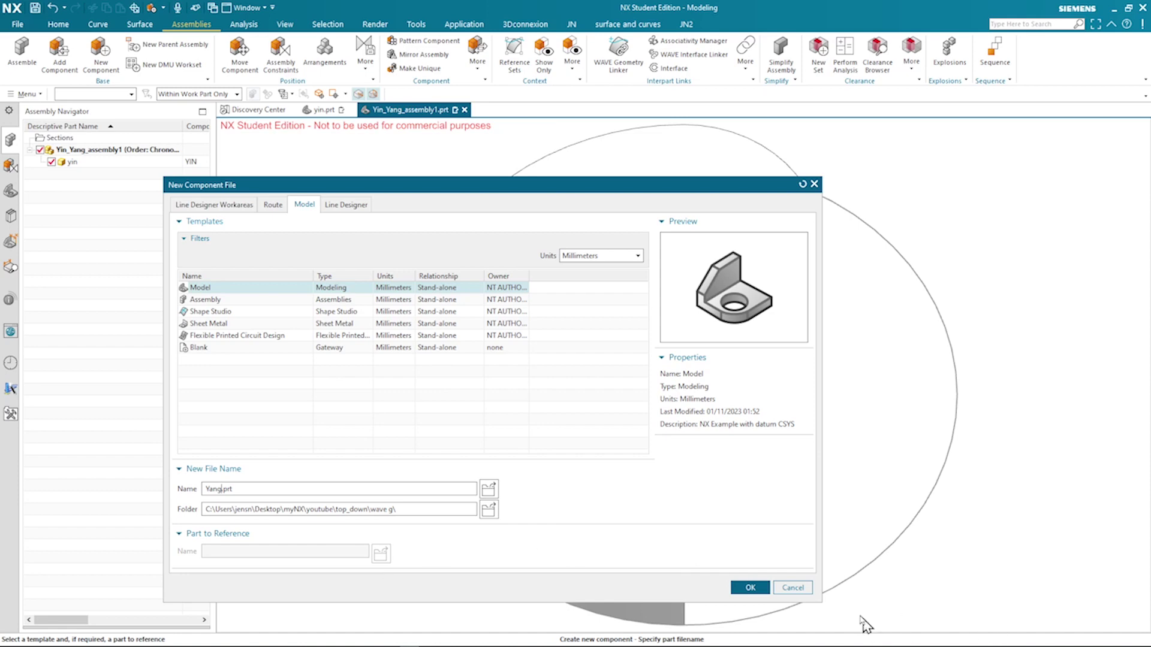
left_click(744, 587)
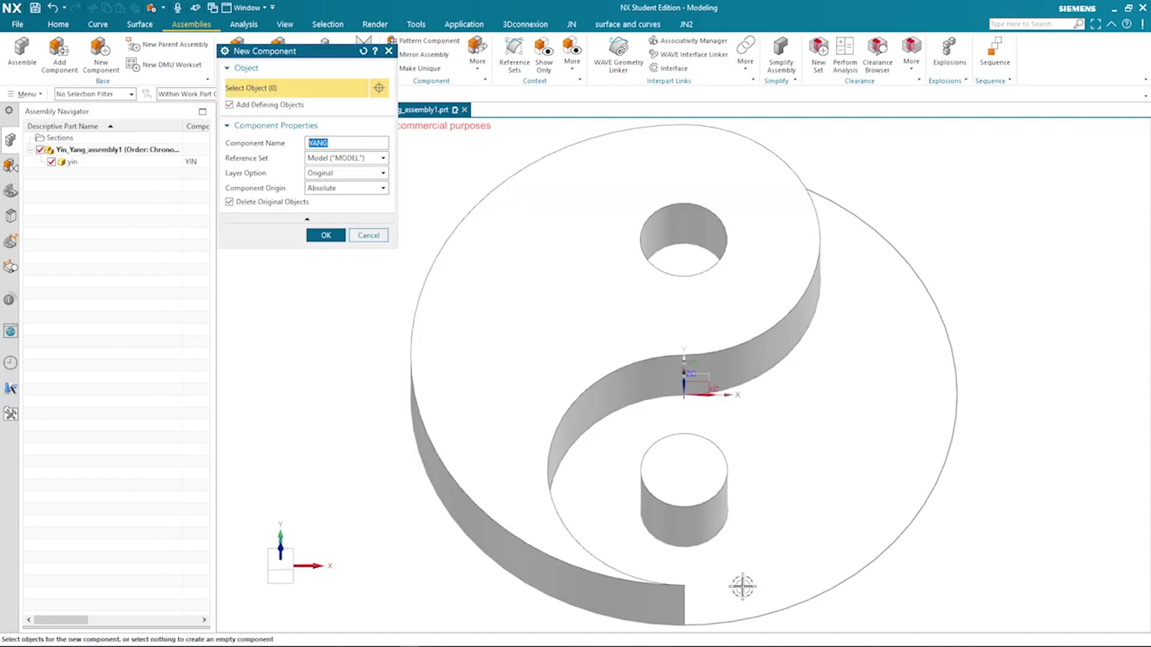
left_click(331, 236)
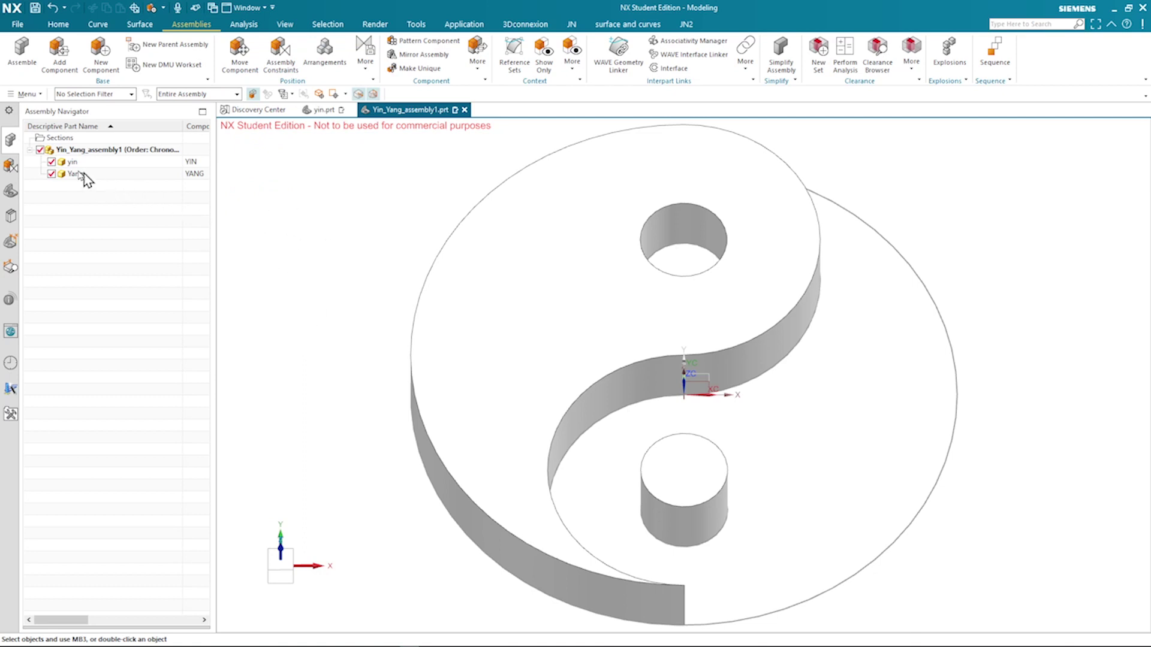
Toggle the yin component's visibility off and on, and make Yang the work part
left_click(53, 161)
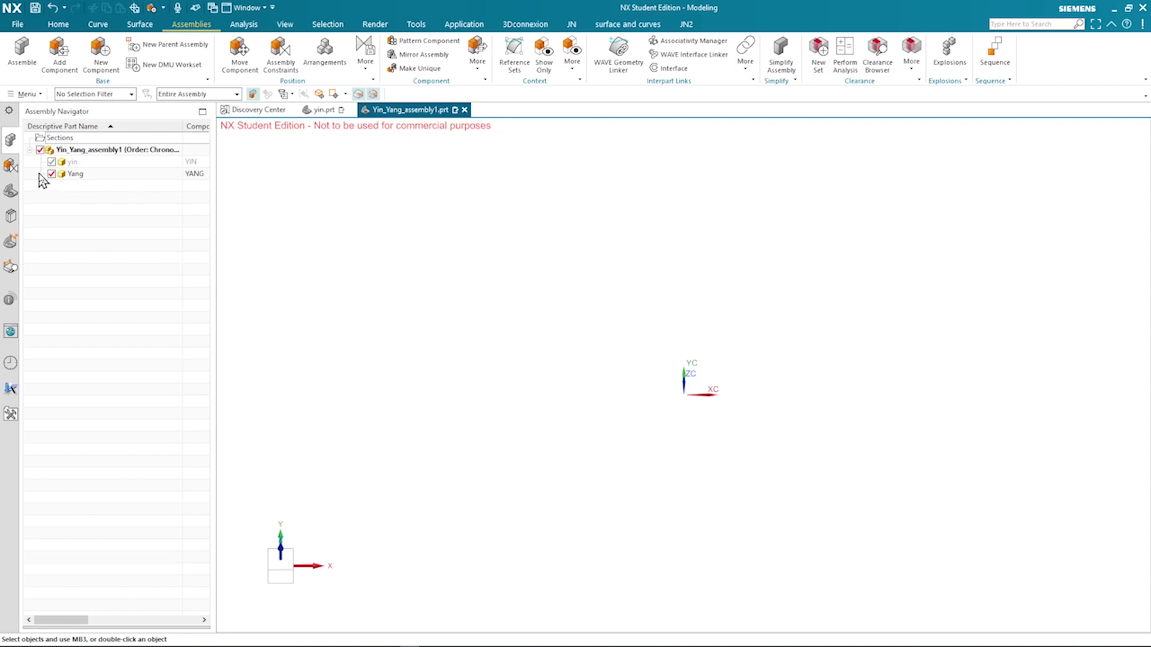
left_click(52, 162)
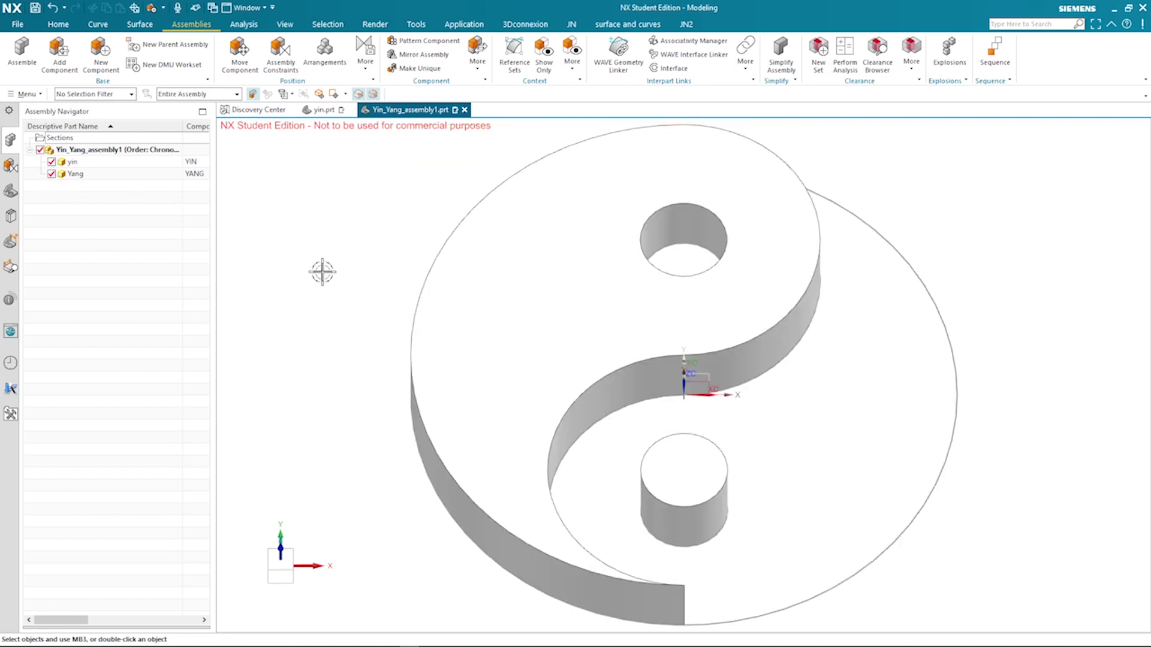
double_click(74, 175)
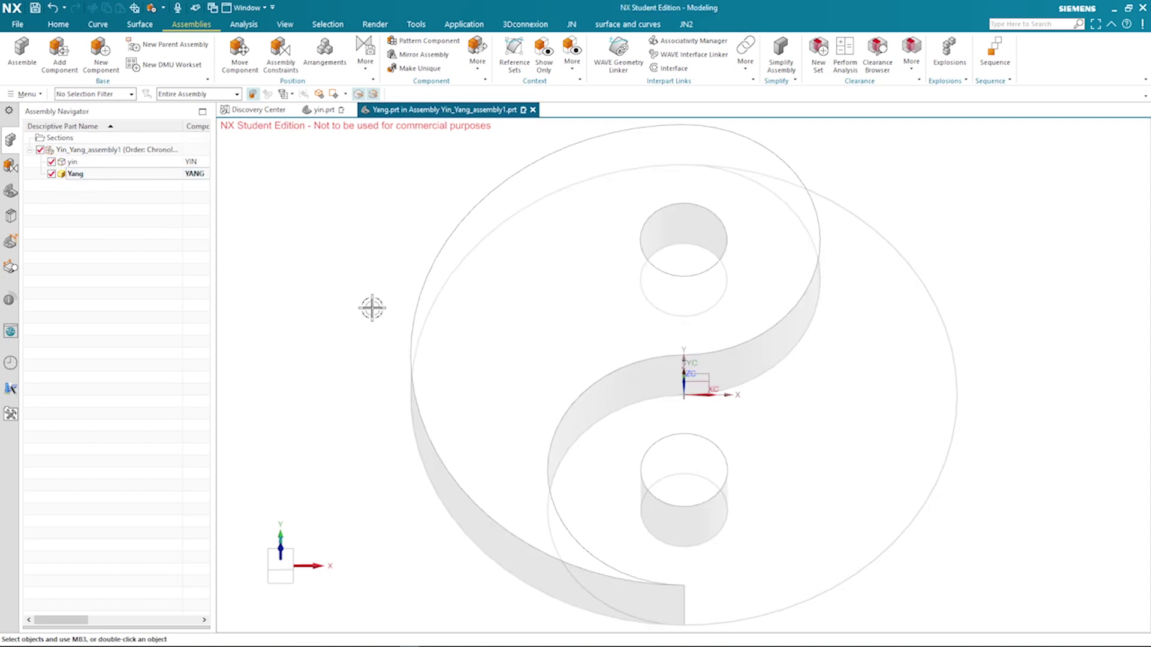
Link the yin-yang sketch into Yang using WAVE Geometry Linker with the Sketch type
left_click(618, 57)
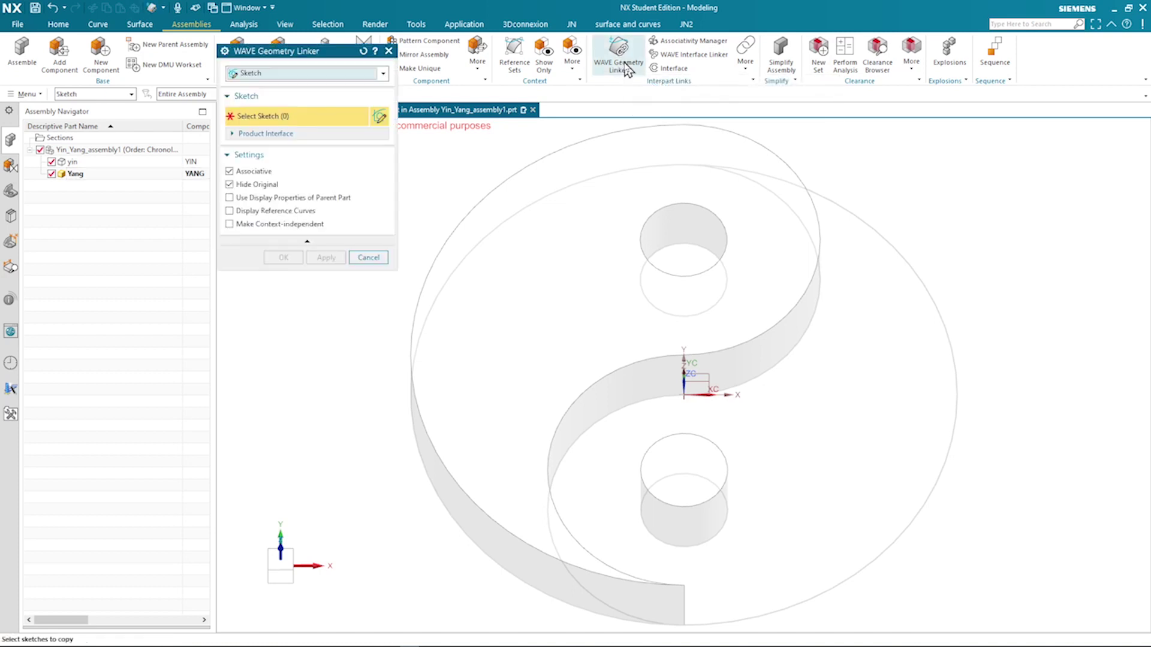
left_click(383, 76)
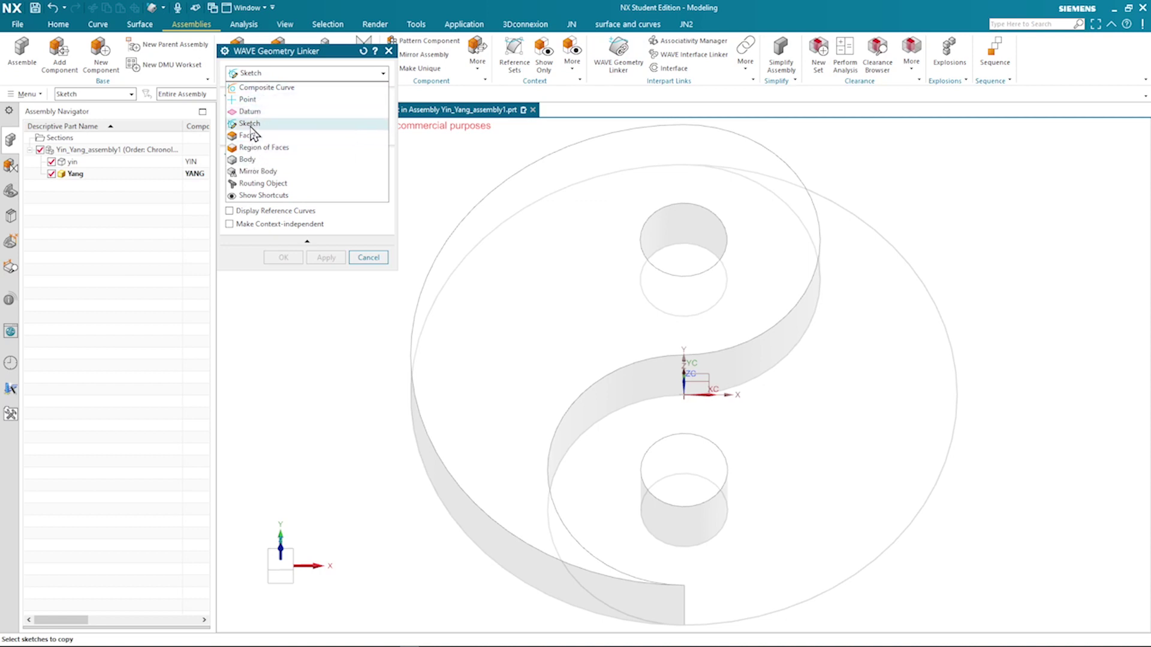
left_click(250, 125)
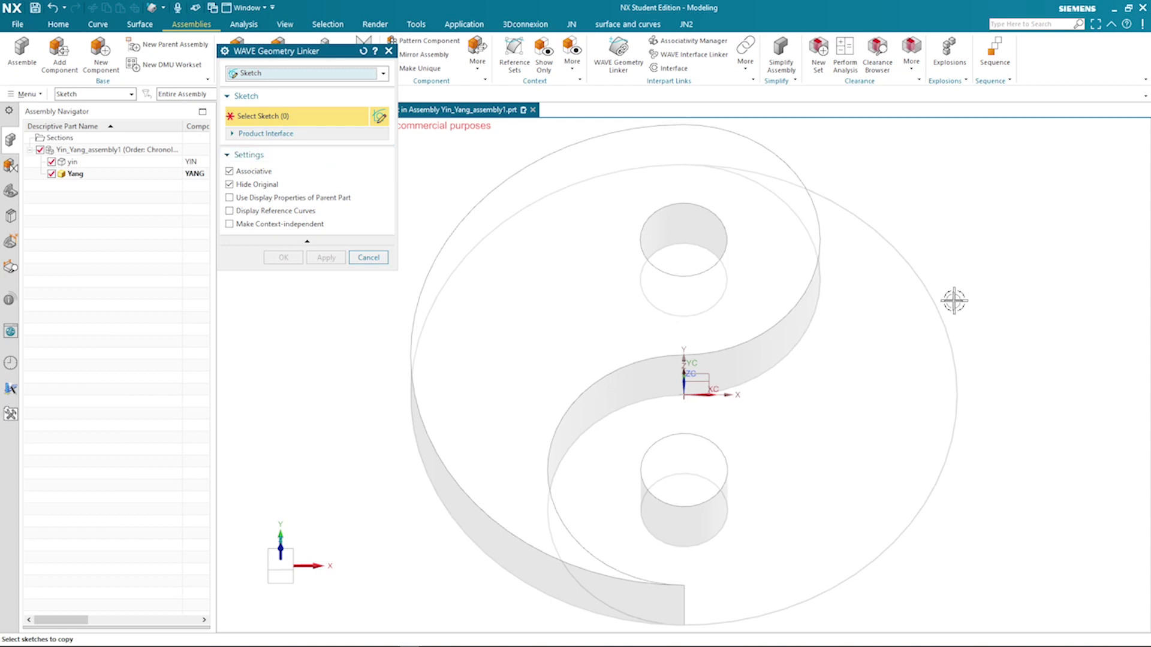
left_click(941, 307)
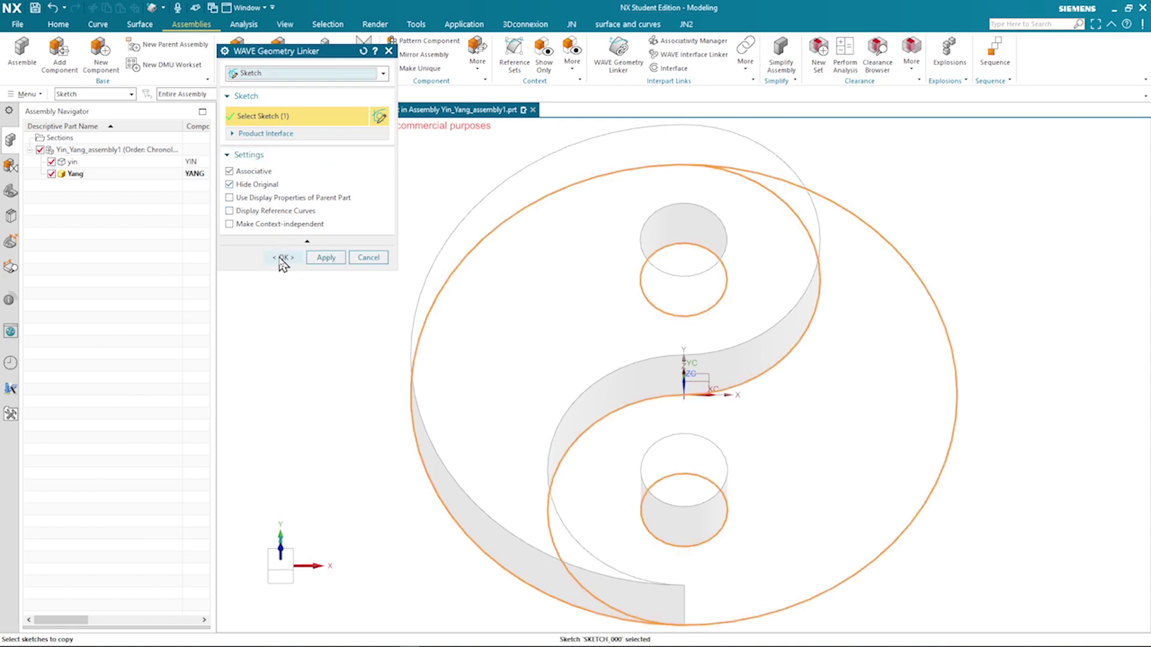
left_click(283, 259)
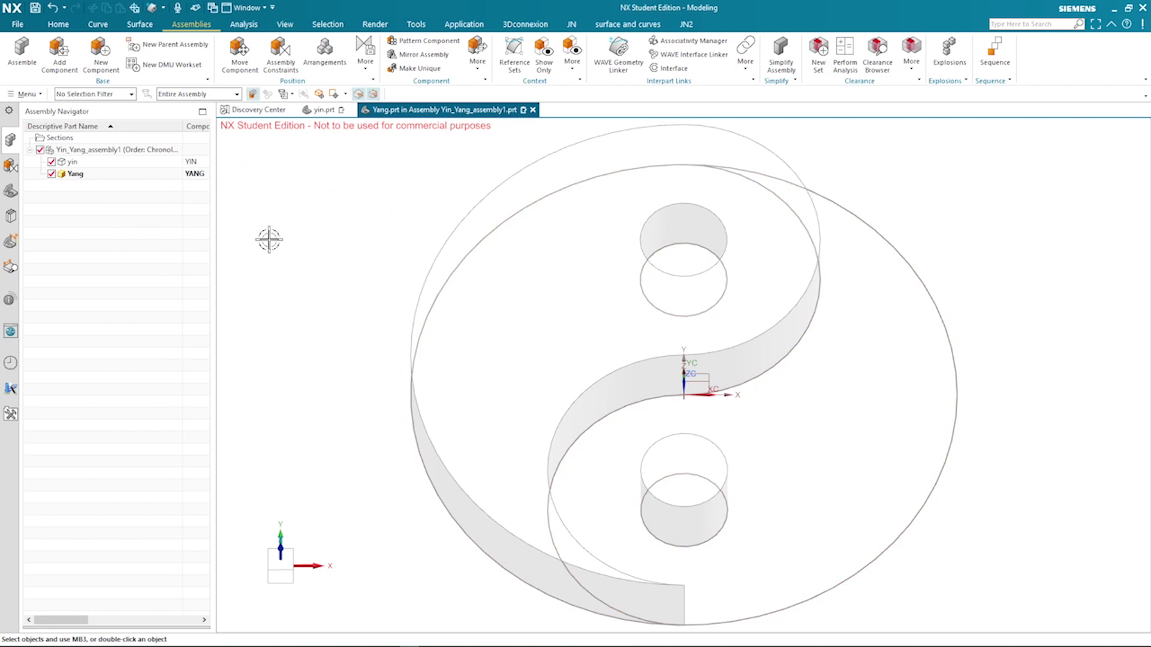
left_click(58, 24)
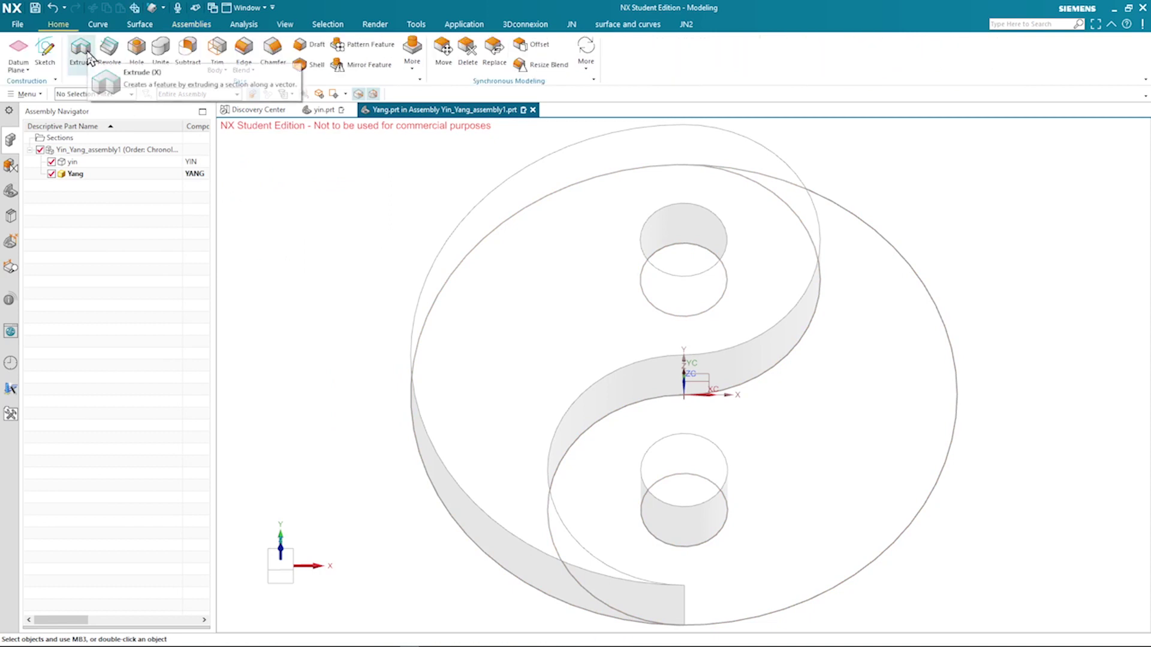
Extrude the lower-right yang region plus the upper circle 12 mm into a solid body
left_click(81, 53)
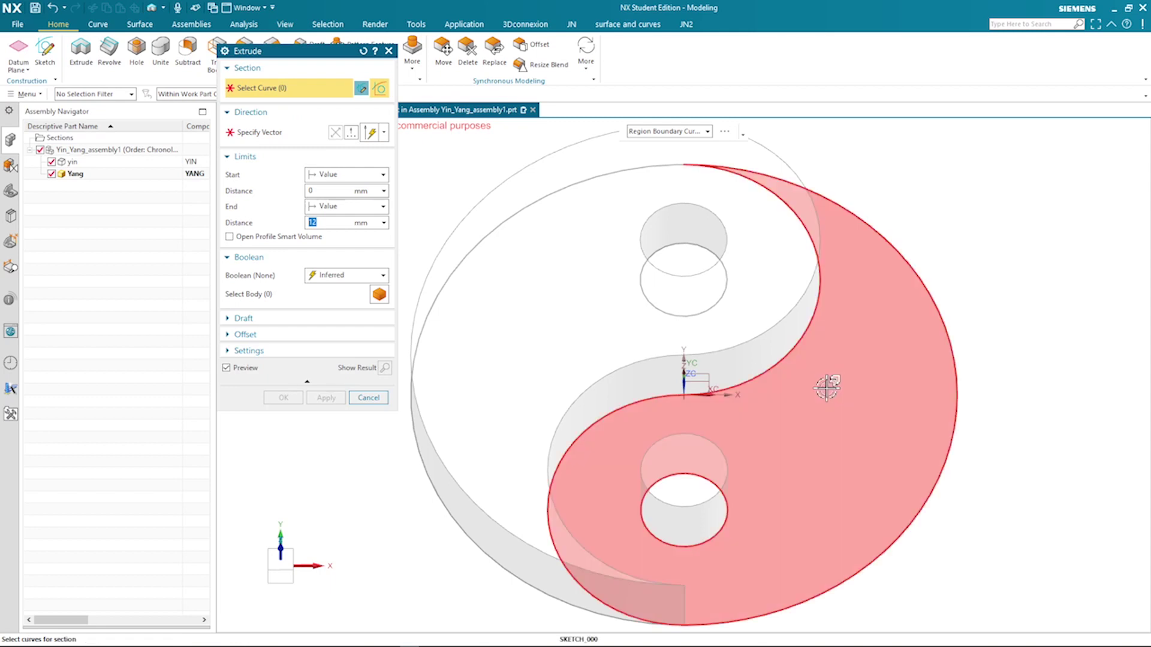
left_click(828, 386)
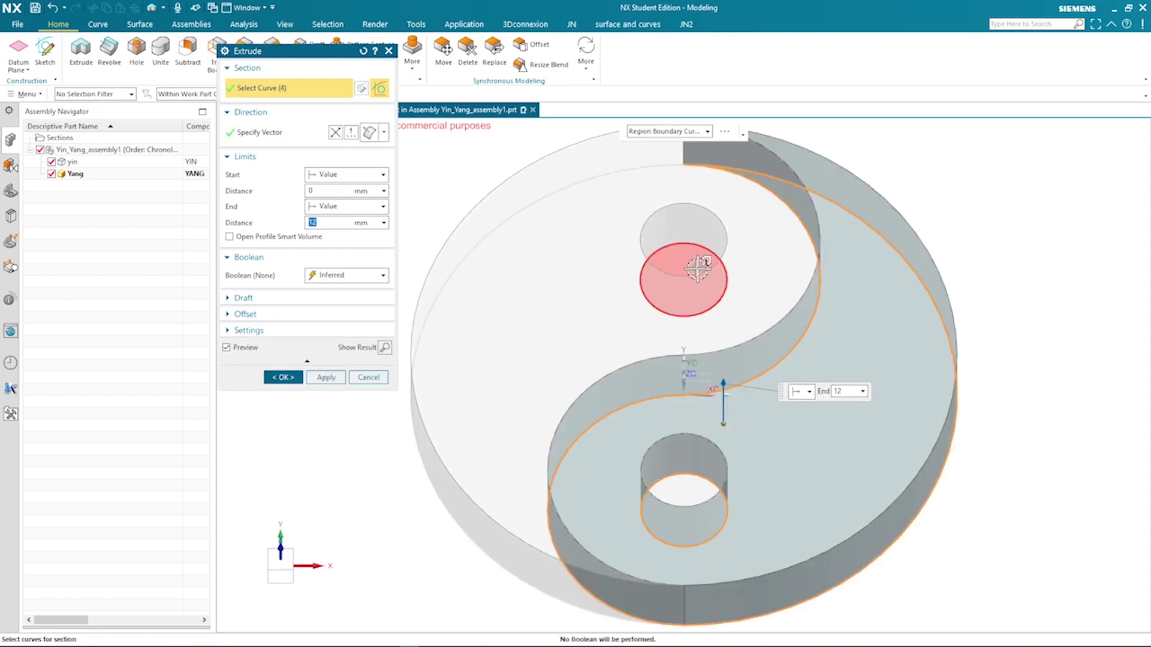
left_click(693, 266)
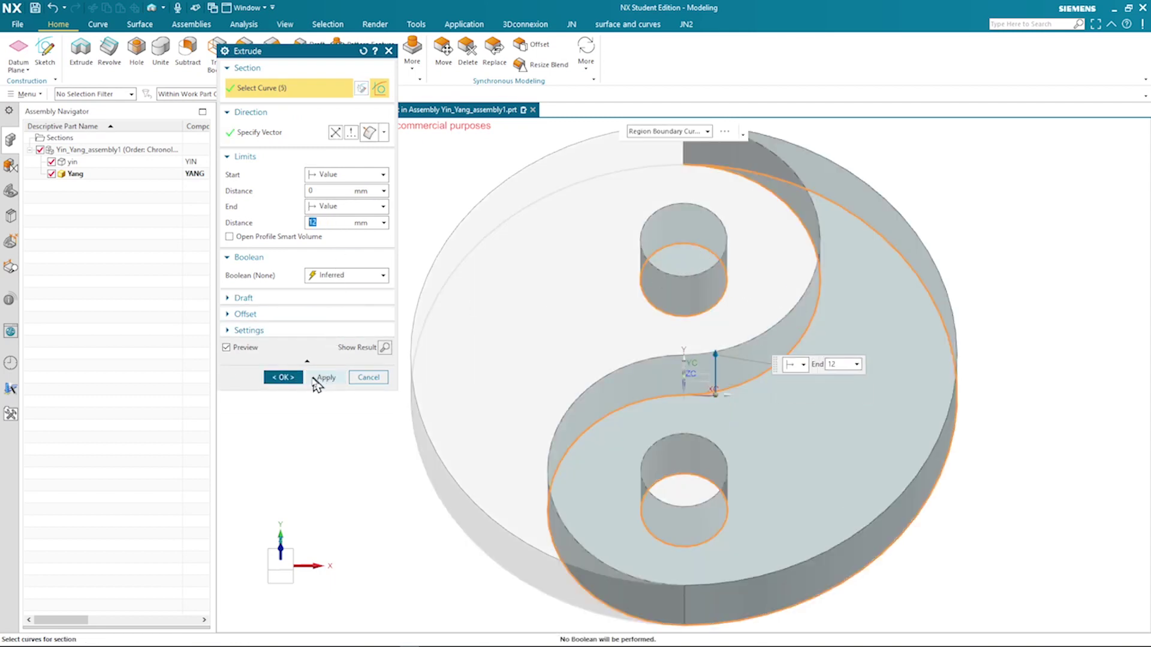
left_click(284, 378)
left_click(284, 378)
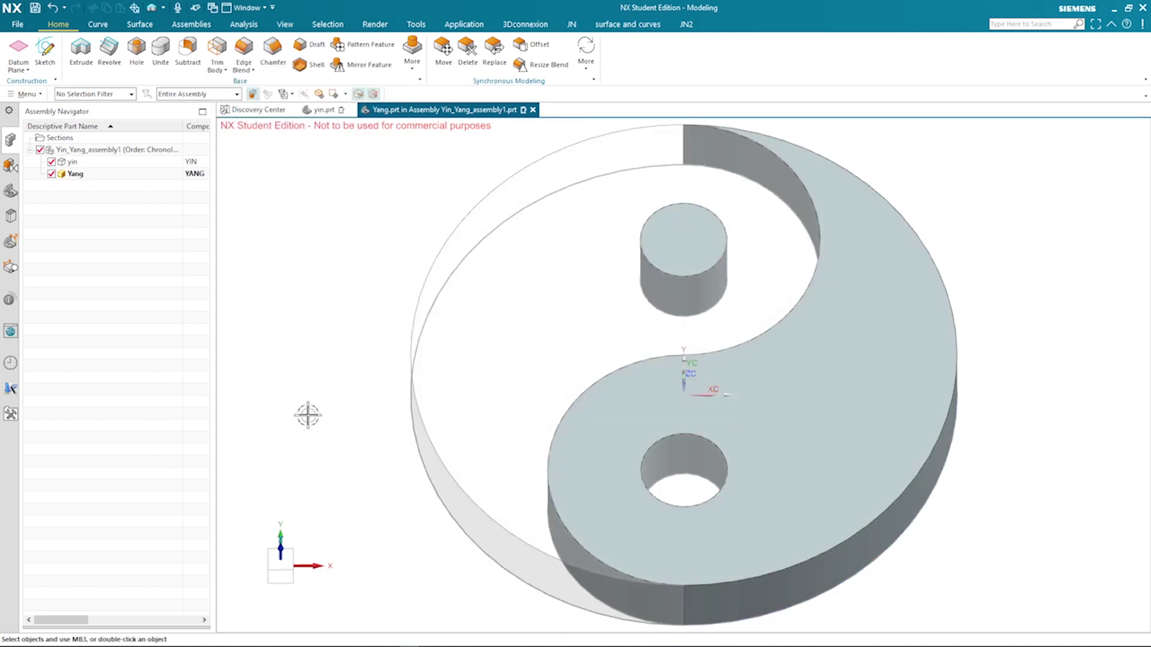
key("ctrl+j")
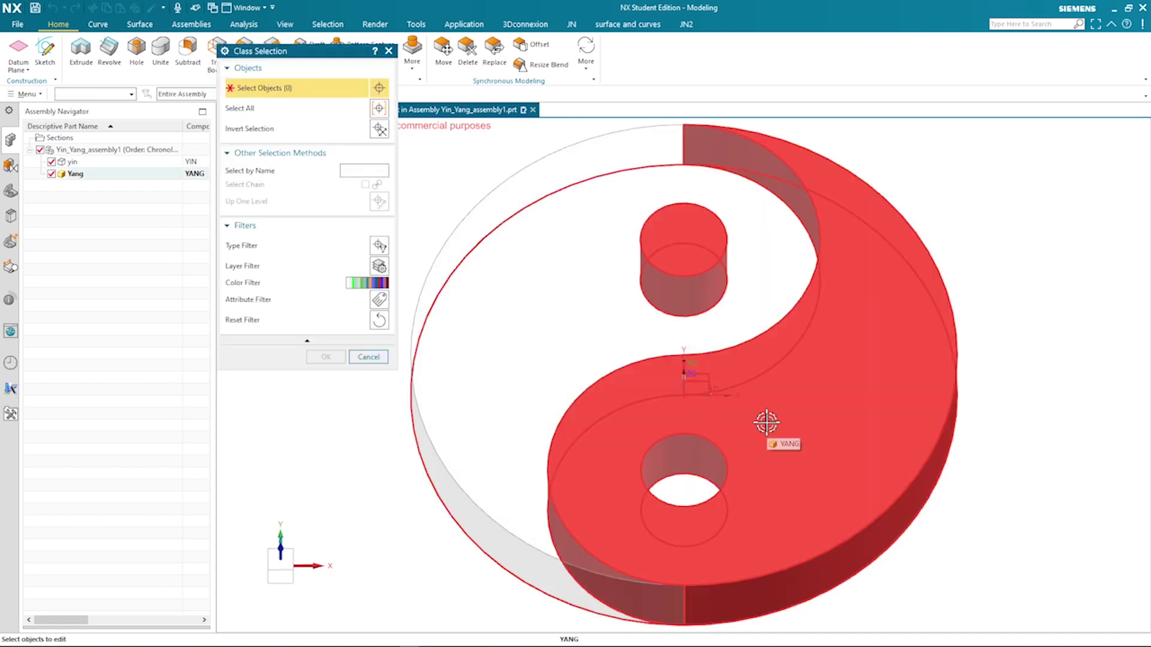
Give the Yang body the Dark Gray colour, then make the assembly the work part
left_click(766, 422)
left_click(329, 359)
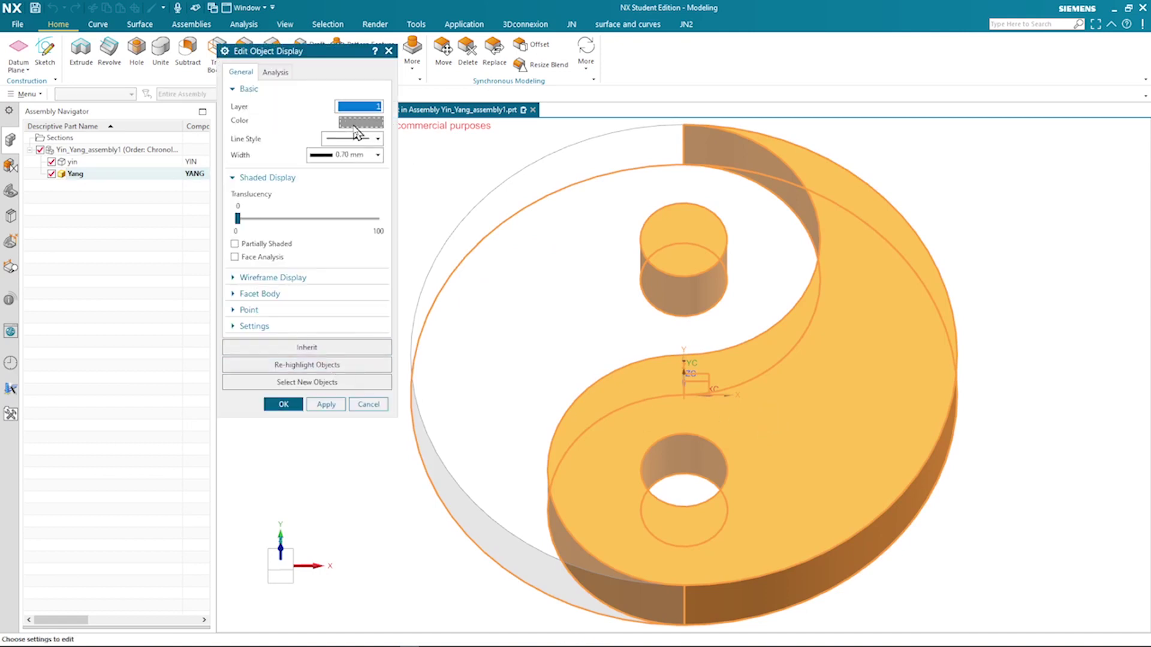
left_click(359, 122)
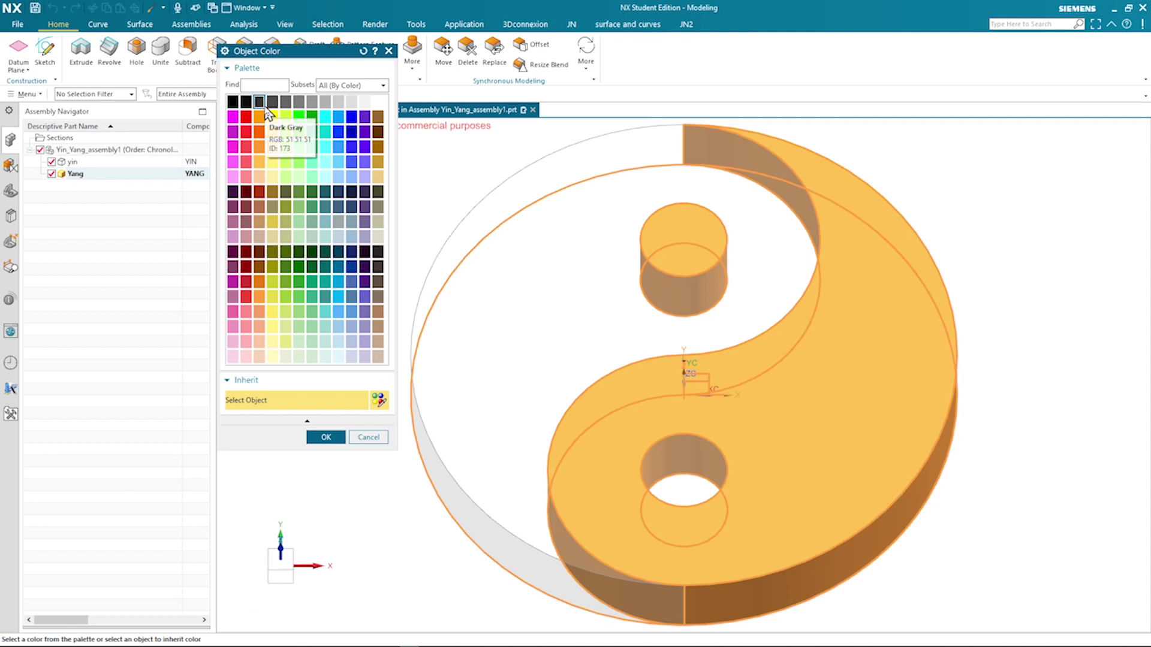
left_click(329, 438)
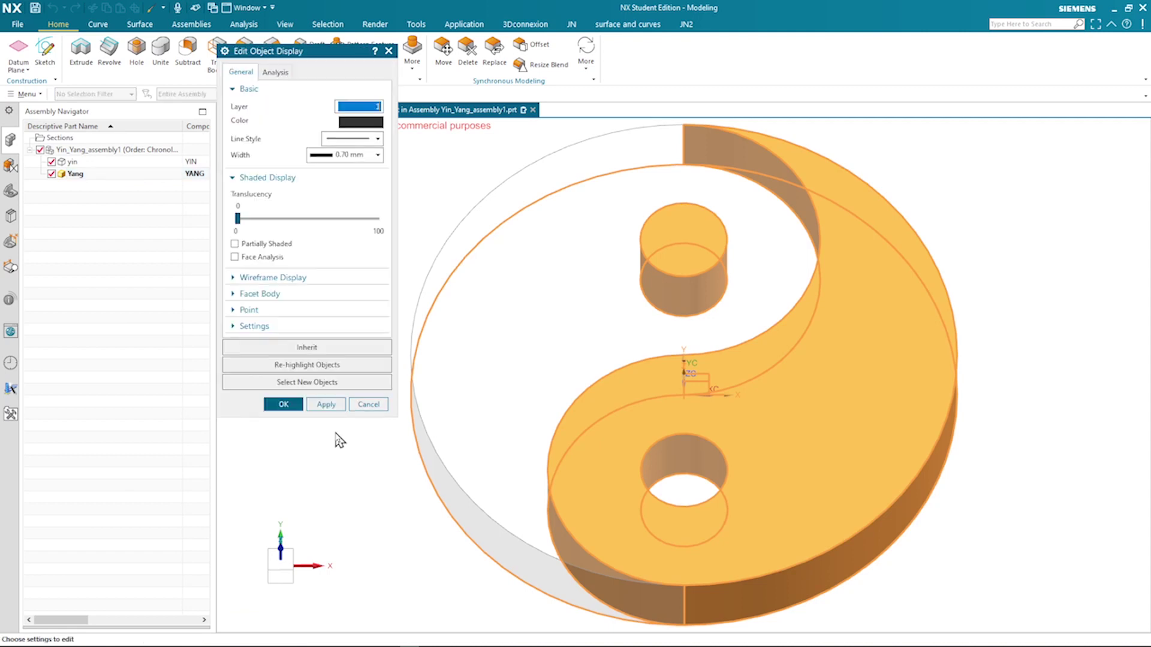
left_click(326, 404)
left_click(286, 403)
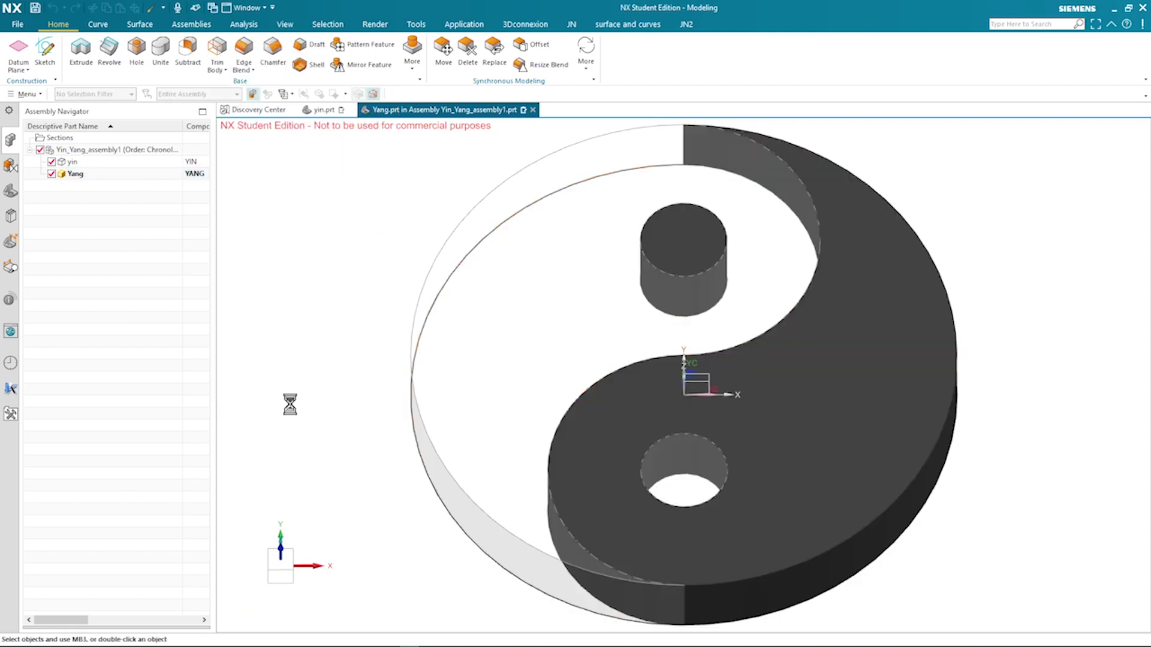
double_click(101, 153)
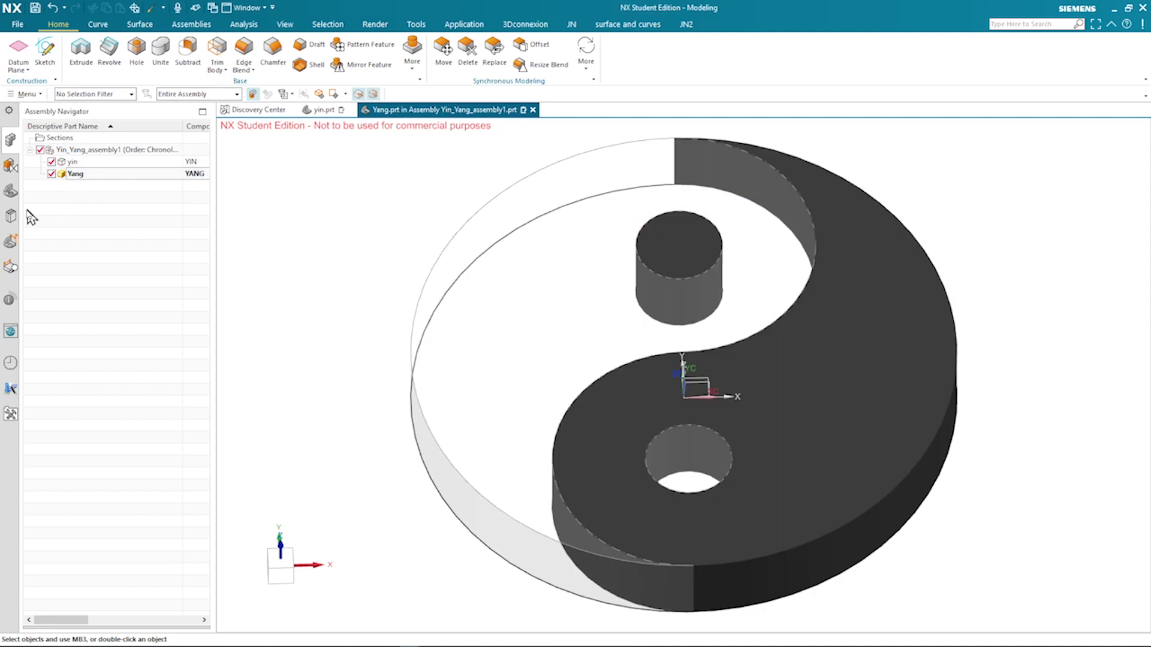
left_click(10, 191)
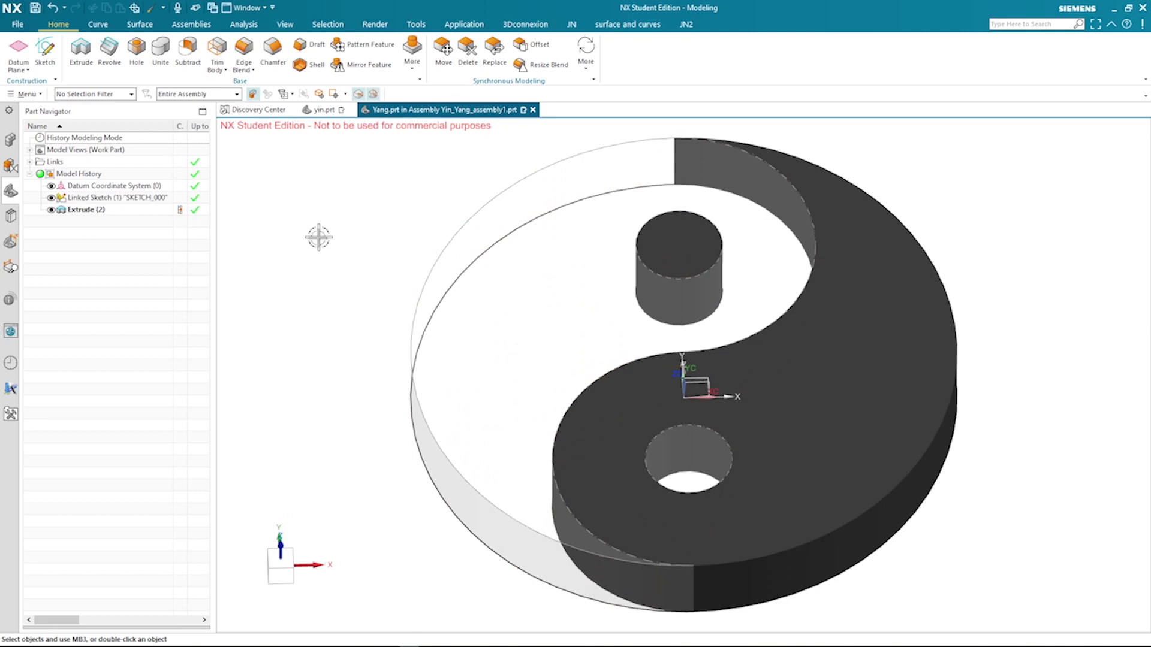
Replace Yang's Linked Sketch in Model History with an independent sketch
middle_click_drag(309, 244, 308, 244)
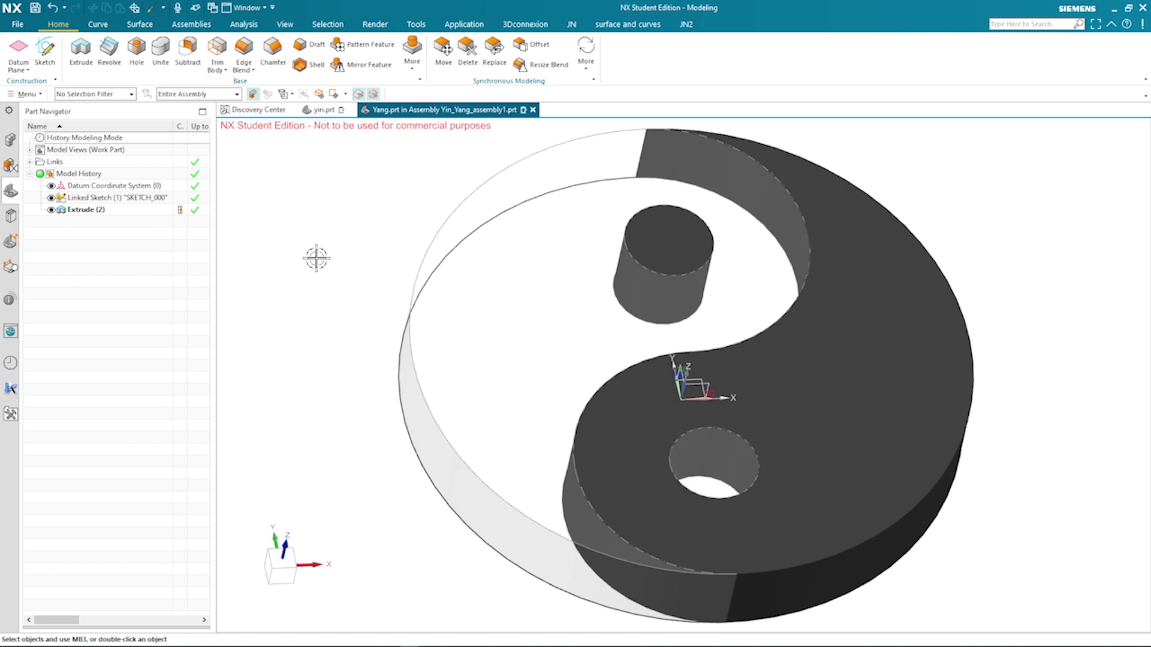
right_click(99, 197)
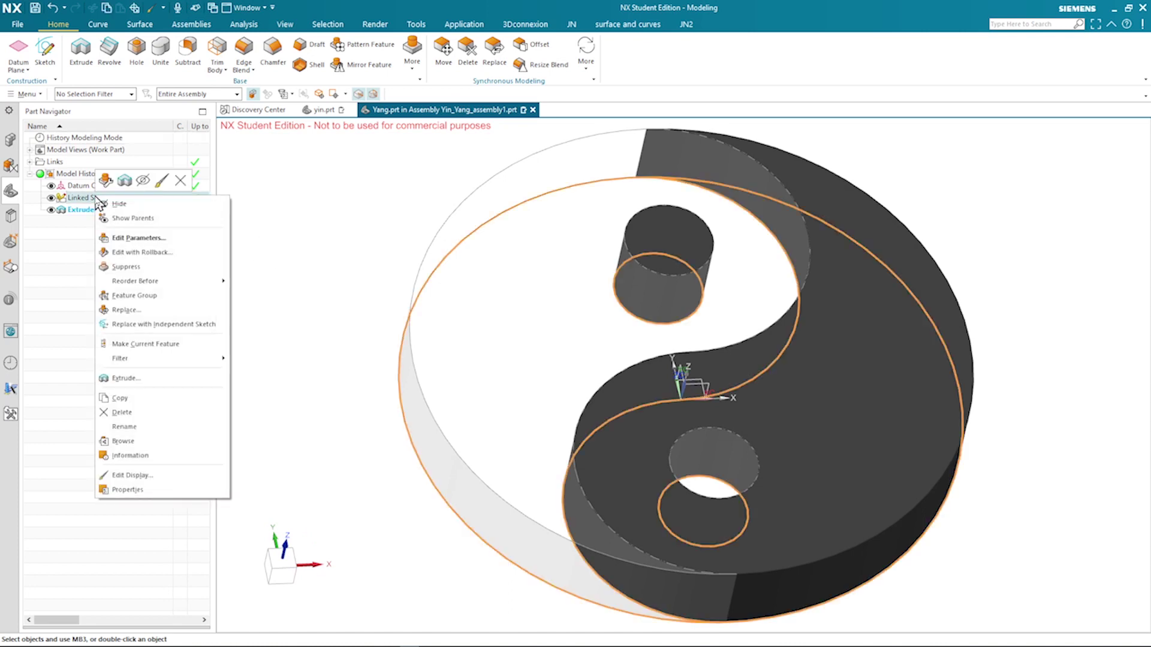
left_click(144, 325)
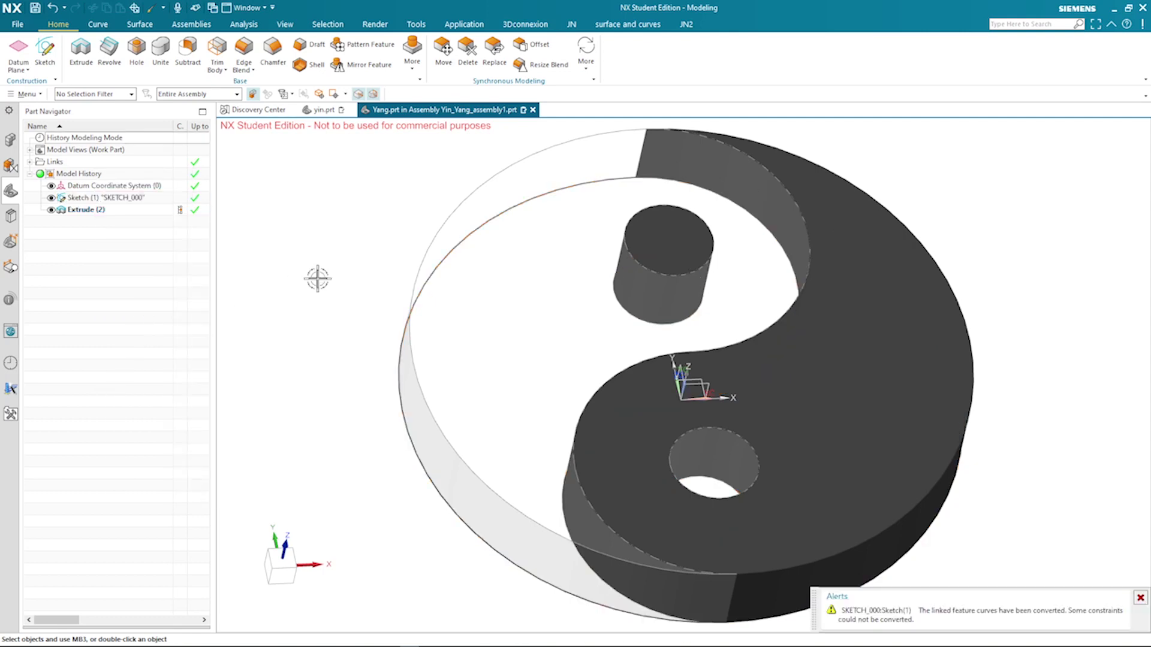
left_click(11, 141)
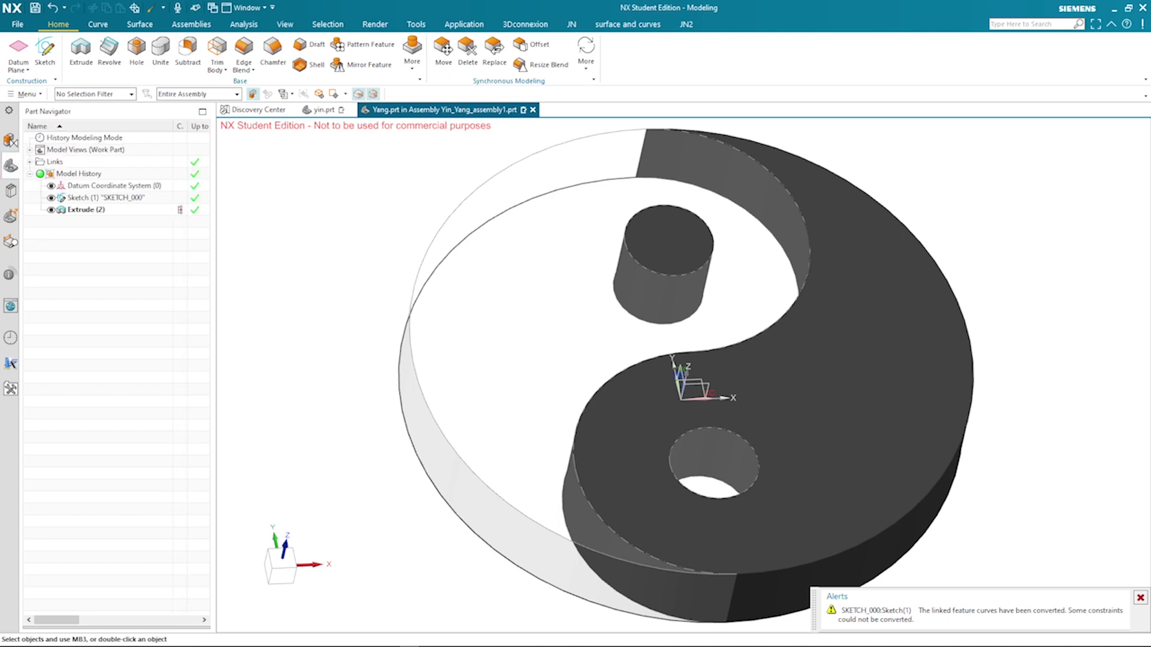
Move the Yang component 51.99 mm along XC beside the yin part and dismiss the alert
left_click_drag(250, 261, 247, 270)
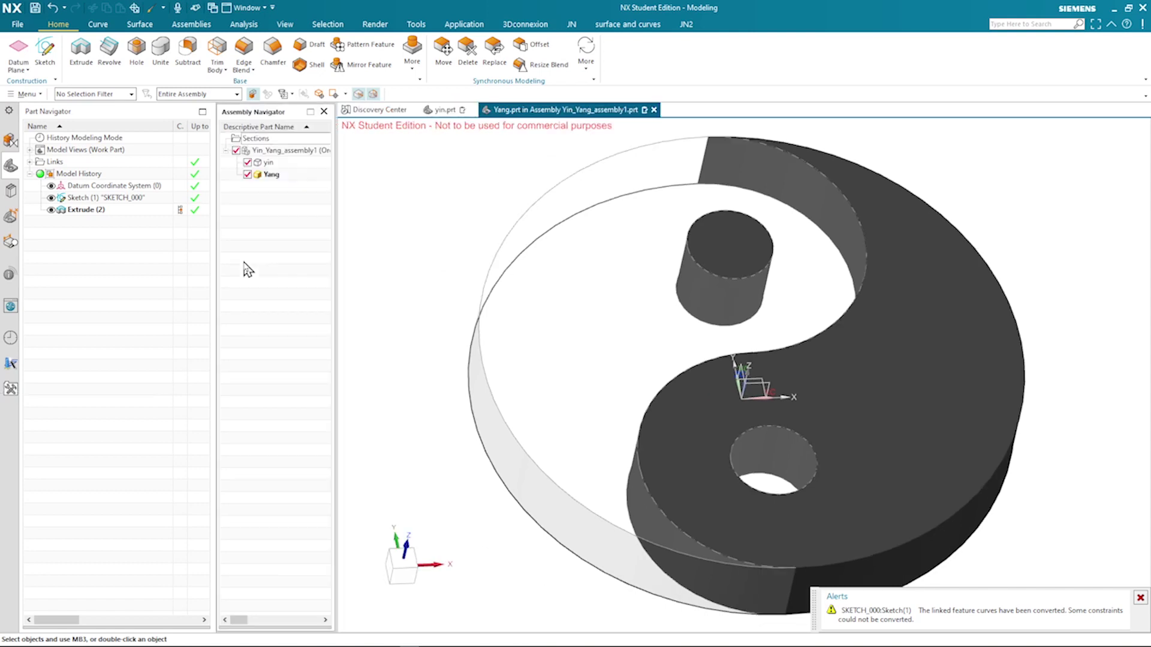
double_click(270, 151)
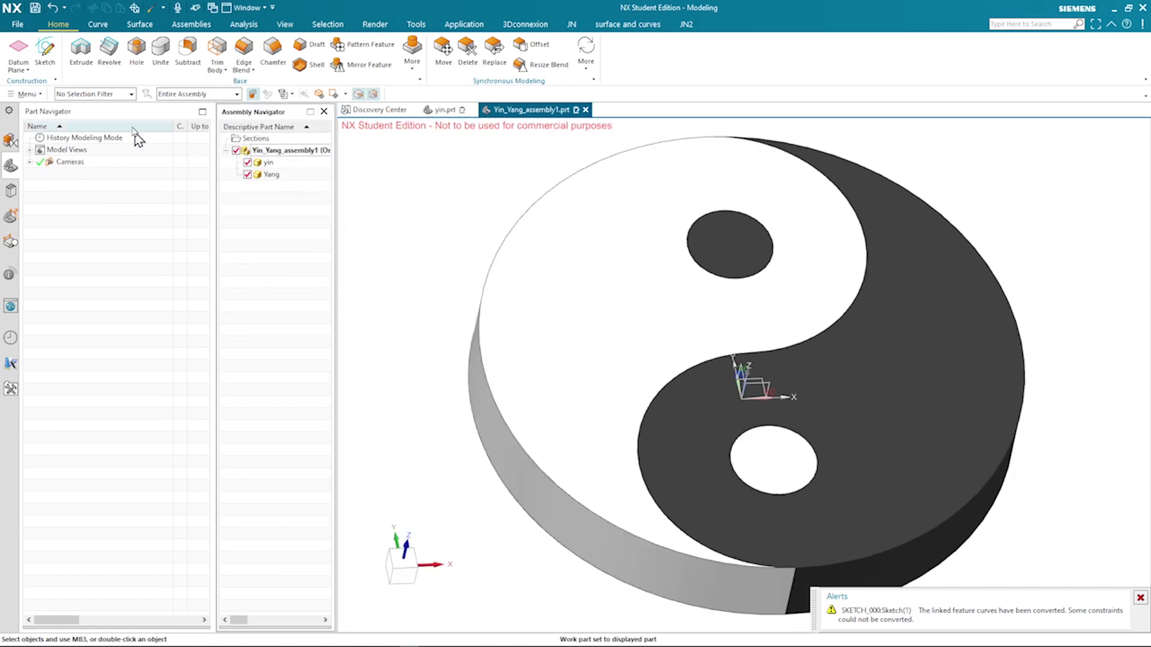
left_click(183, 28)
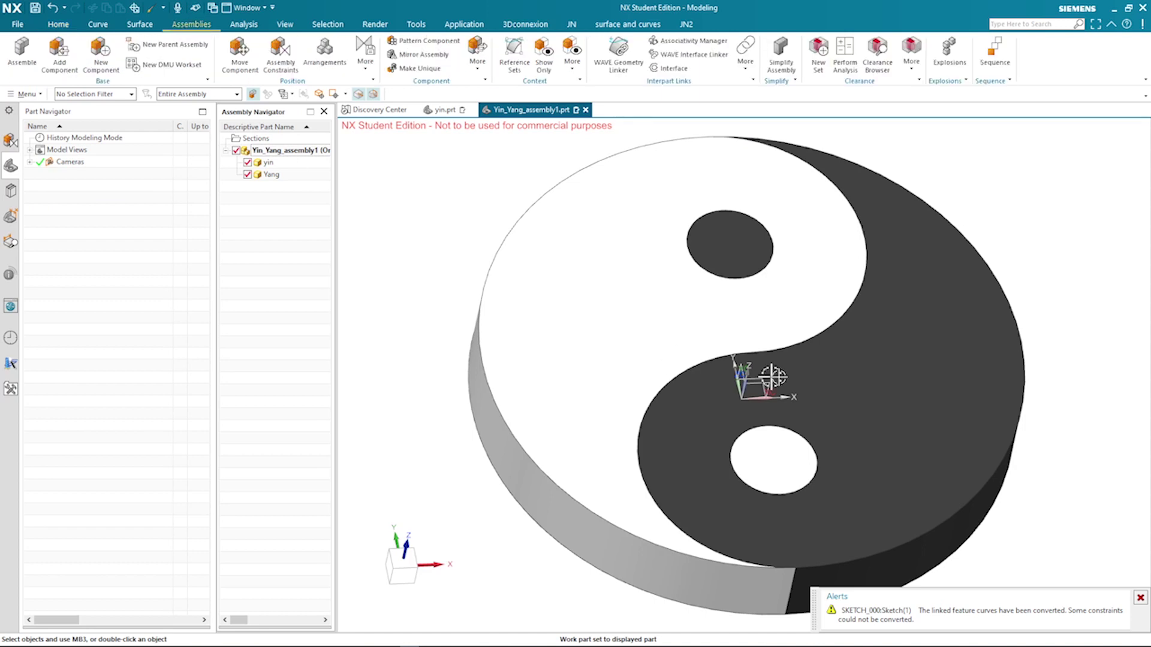
left_click(870, 387)
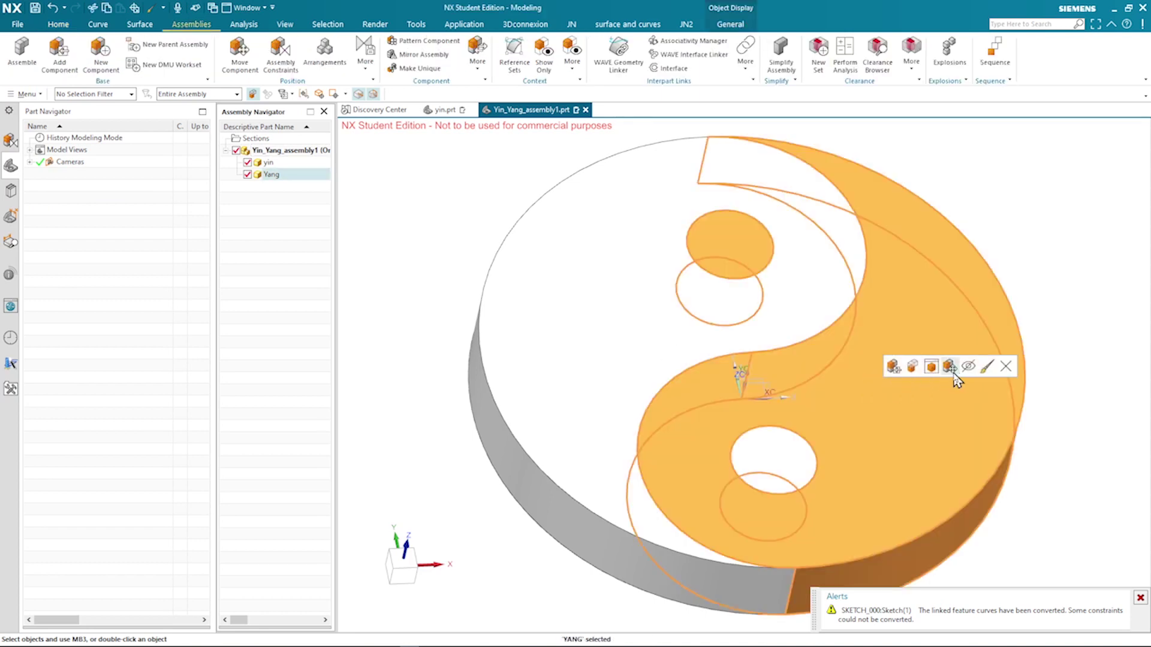
left_click(931, 368)
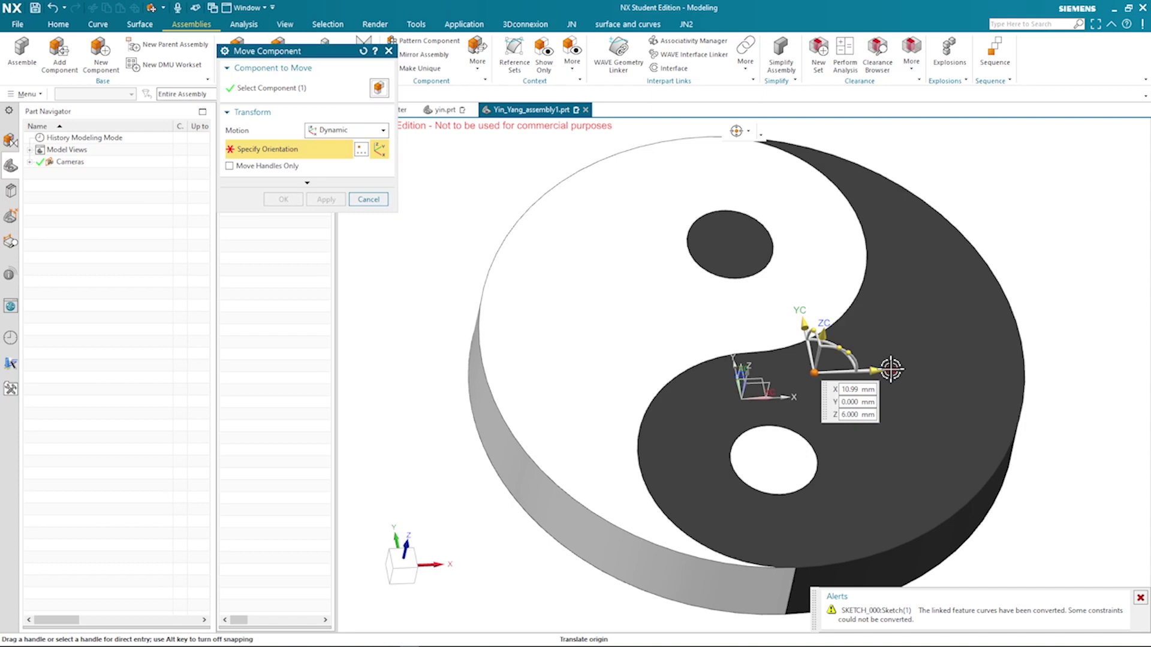
left_click_drag(880, 370, 1070, 346)
scroll(936, 360, "down", 3)
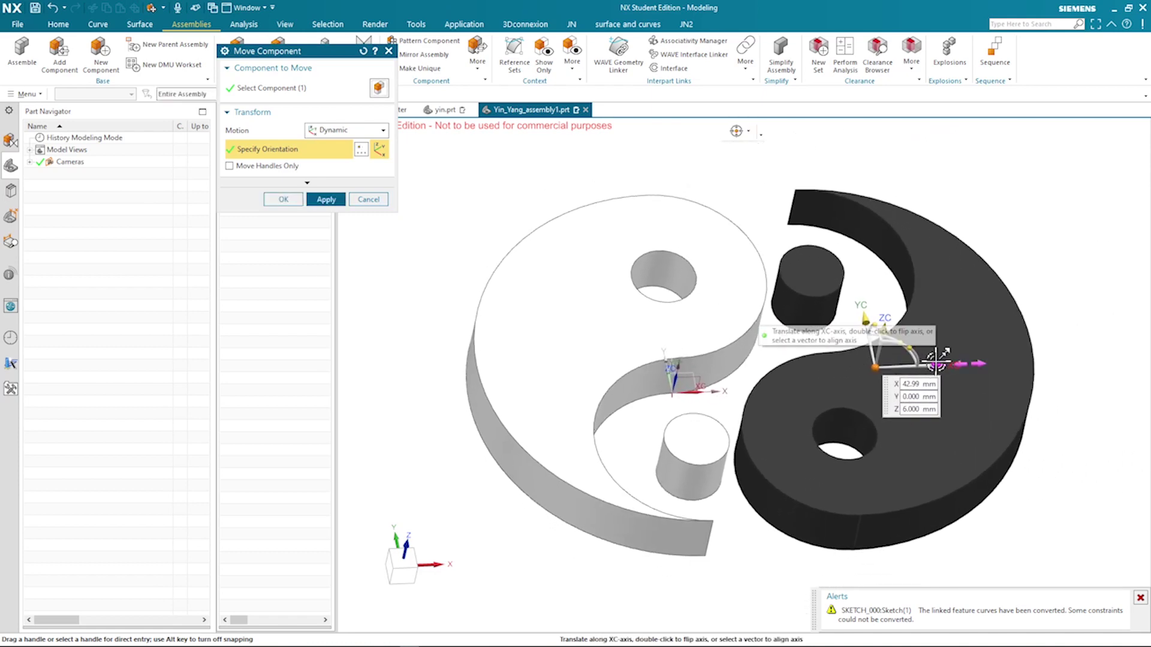
left_click_drag(935, 360, 977, 362)
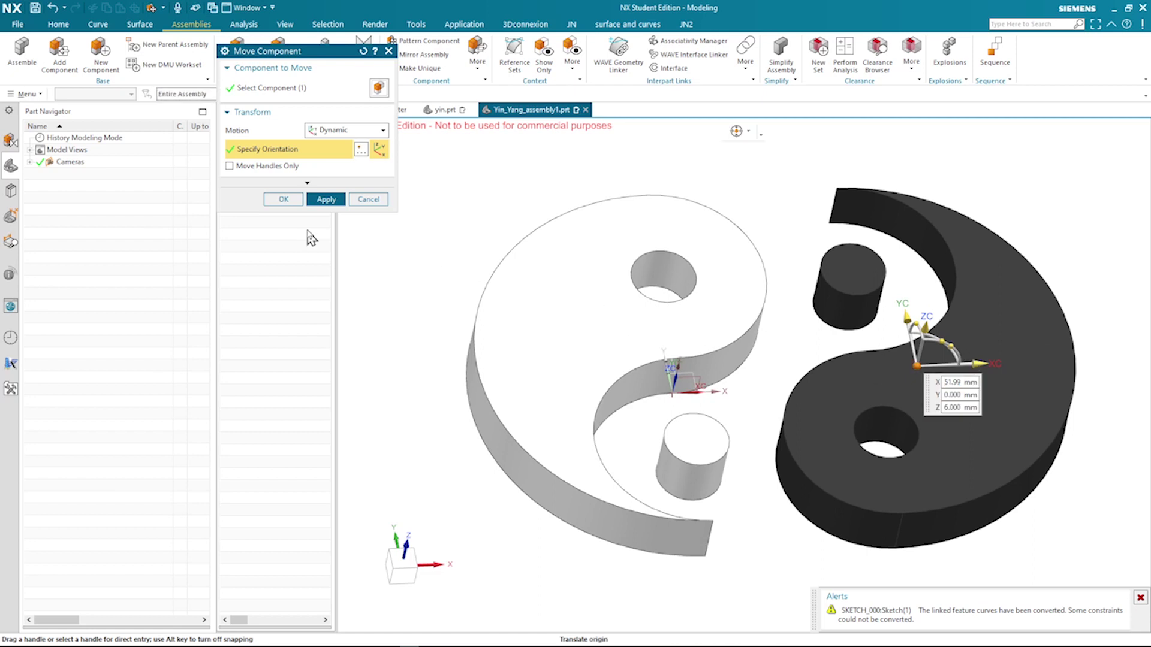
left_click(293, 201)
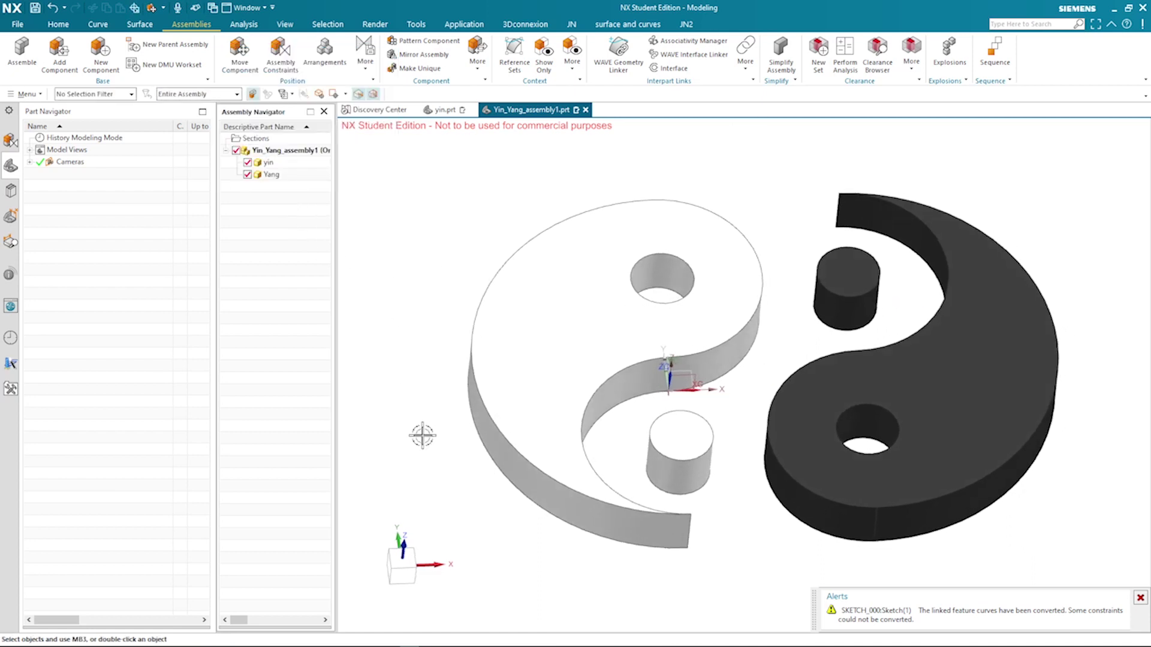
left_click(1139, 597)
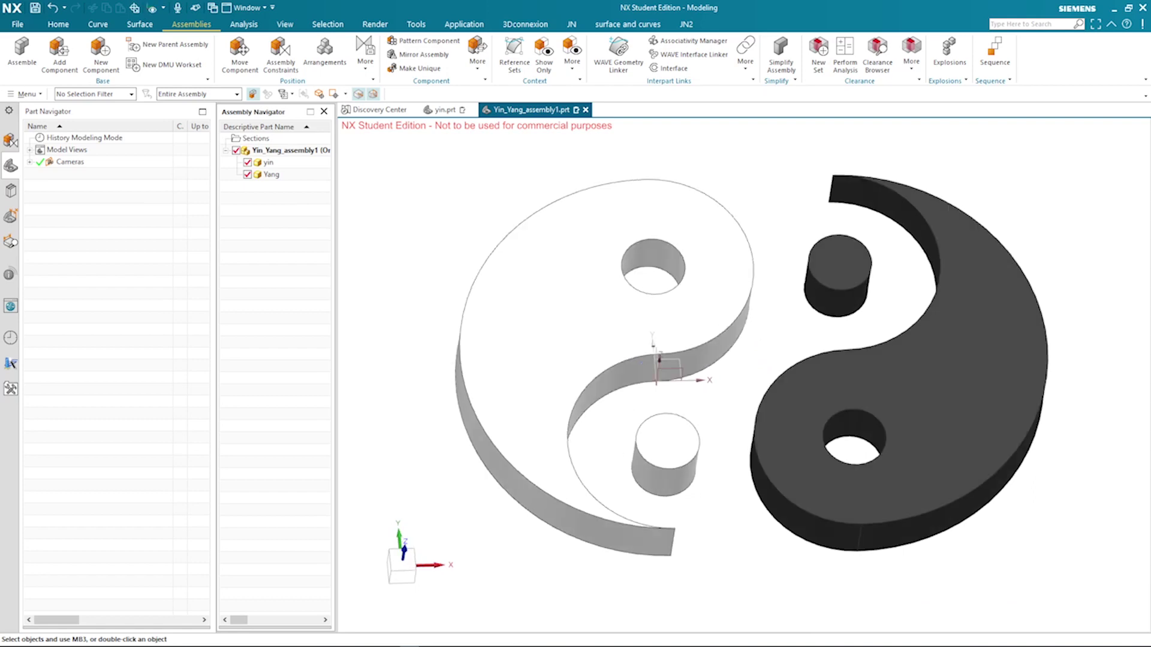